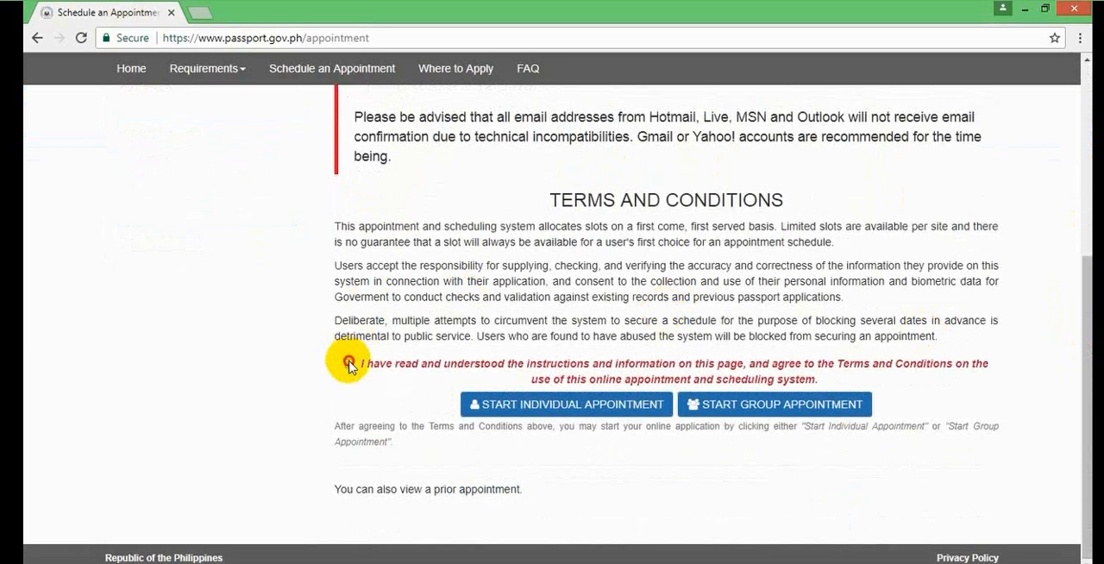
- Start an individual appointment, acknowledging the reminder, and submit LEGAZPI as the appointment site
left_click(567, 404)
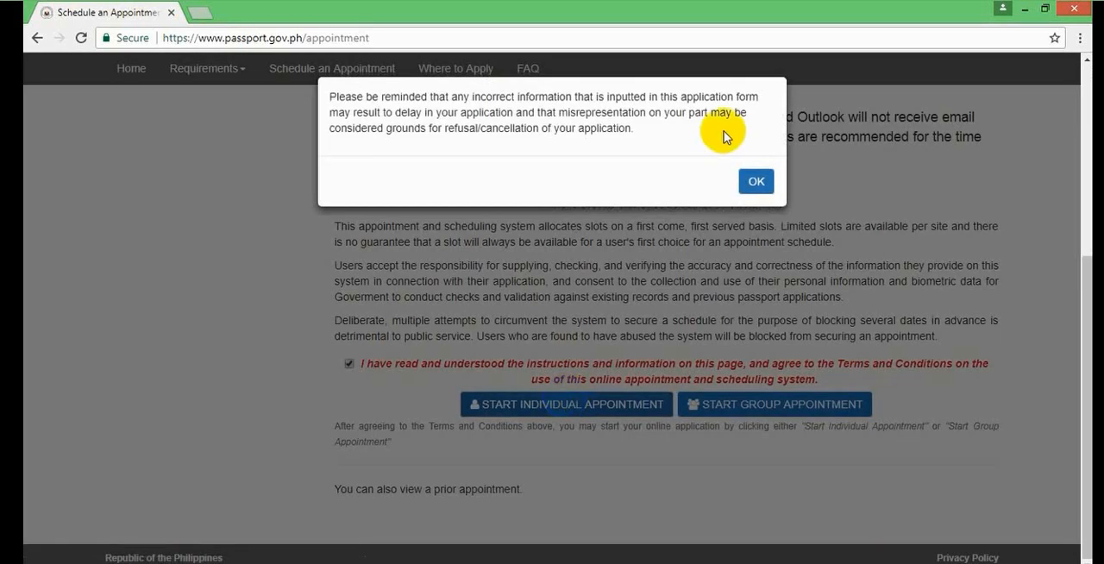
left_click(755, 181)
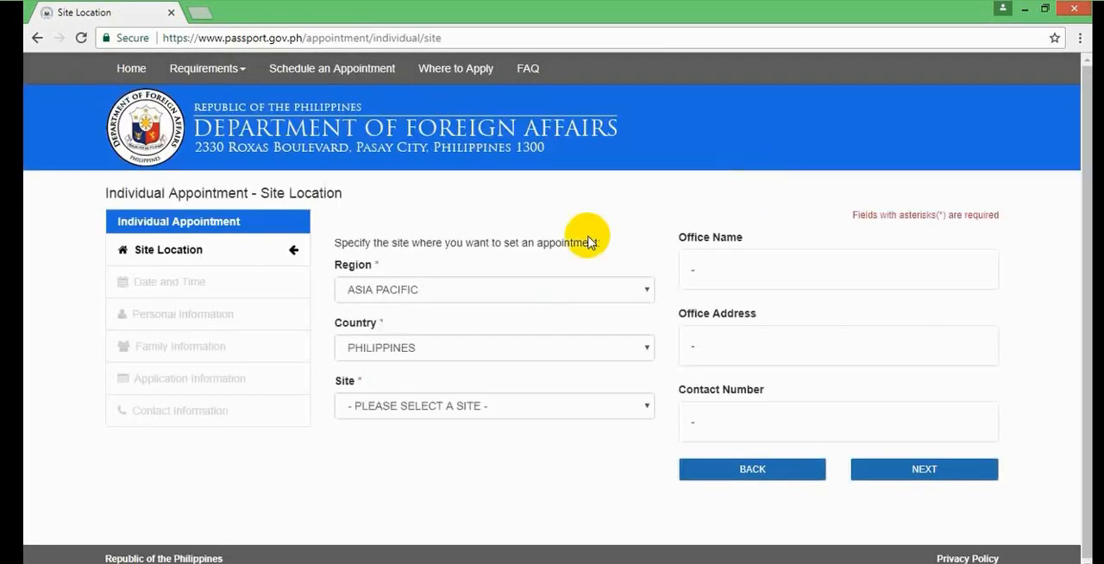
left_click(561, 287)
left_click(561, 287)
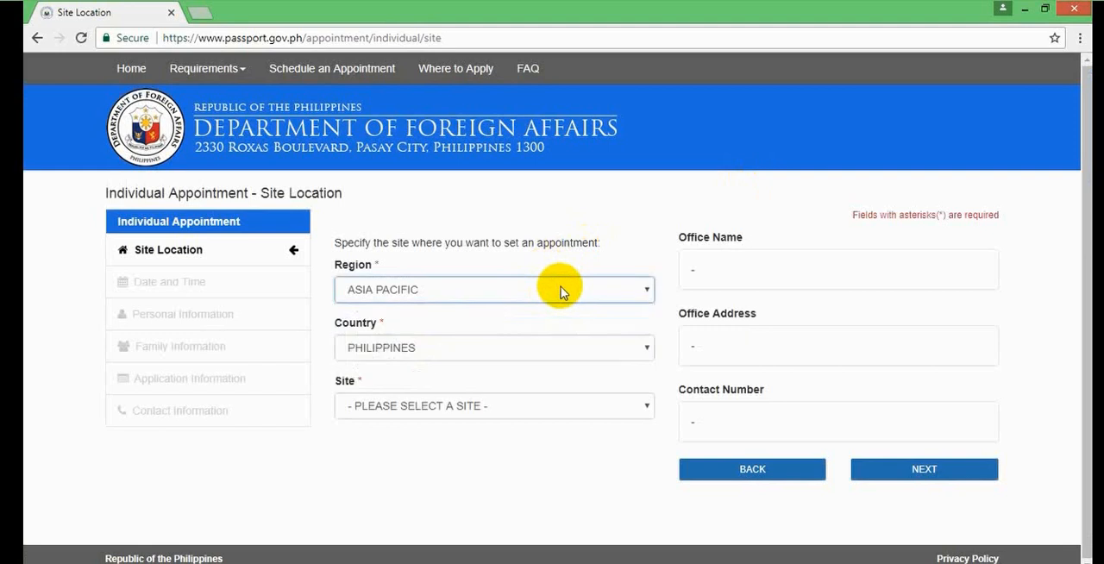
left_click(532, 342)
left_click(533, 346)
left_click(499, 408)
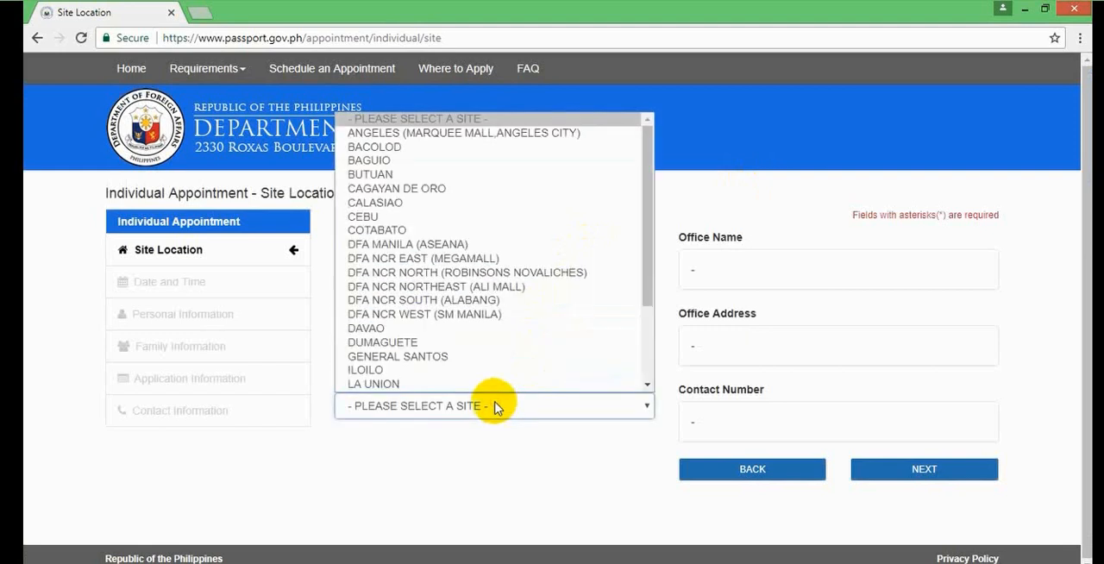
left_click_drag(653, 210, 649, 339)
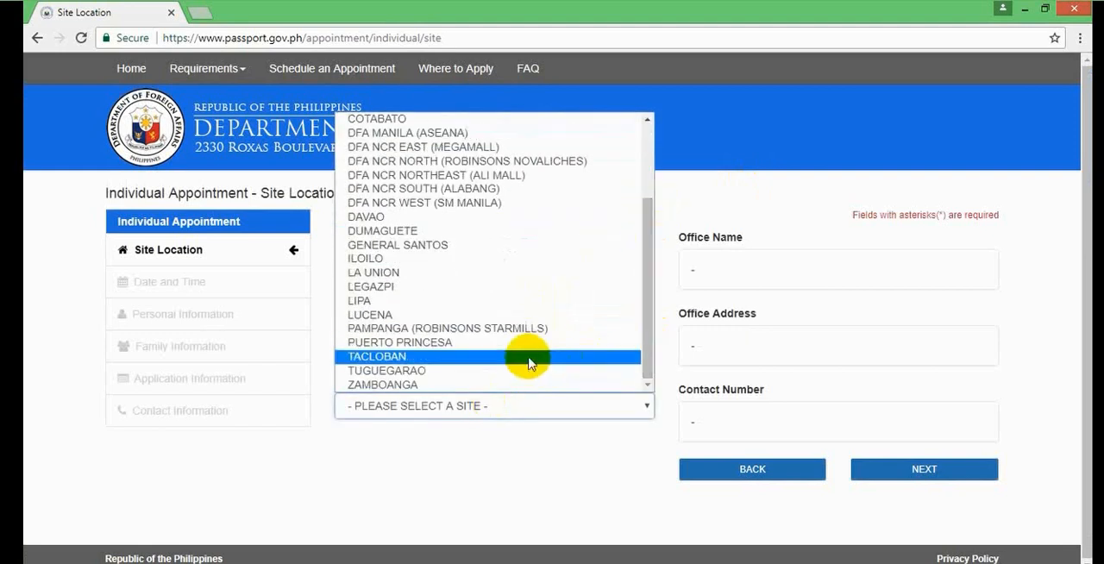
left_click(506, 286)
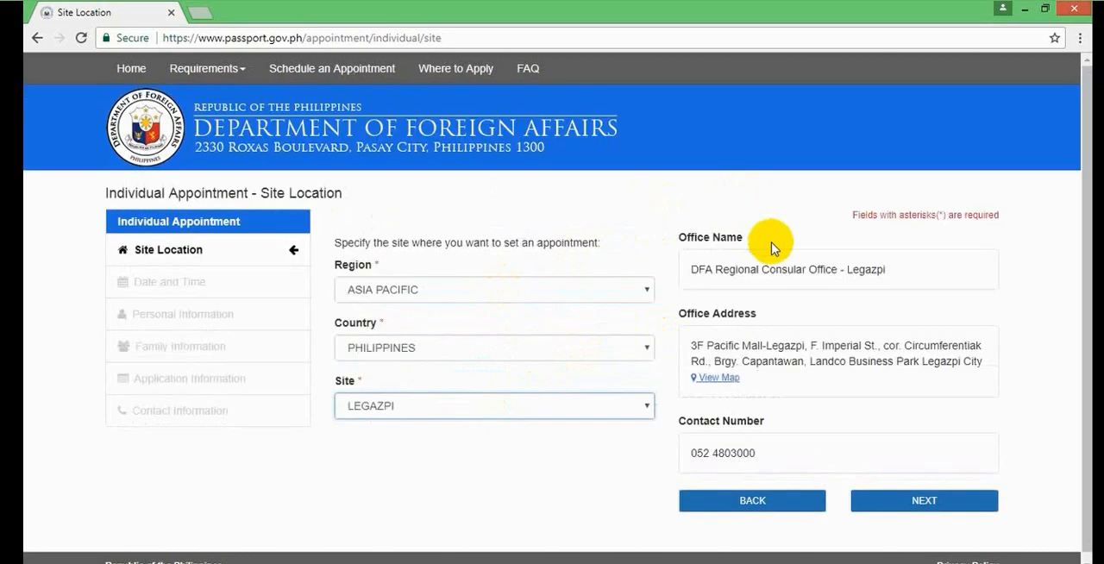
left_click(893, 502)
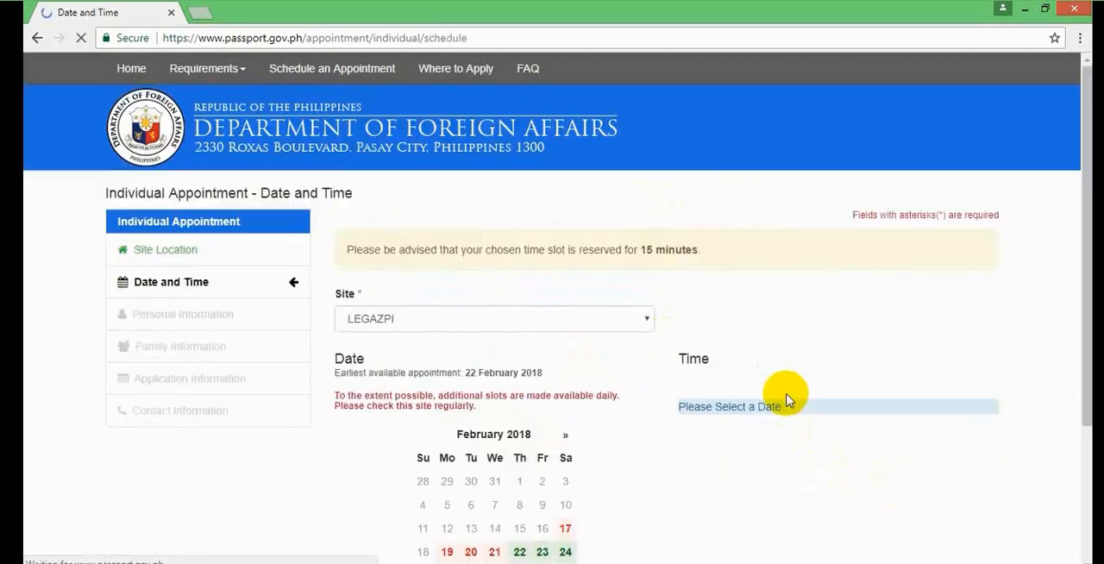
- Choose 22 February 2018 as the appointment date and the 17:00 - 18:00 time slot
right_click(1079, 219)
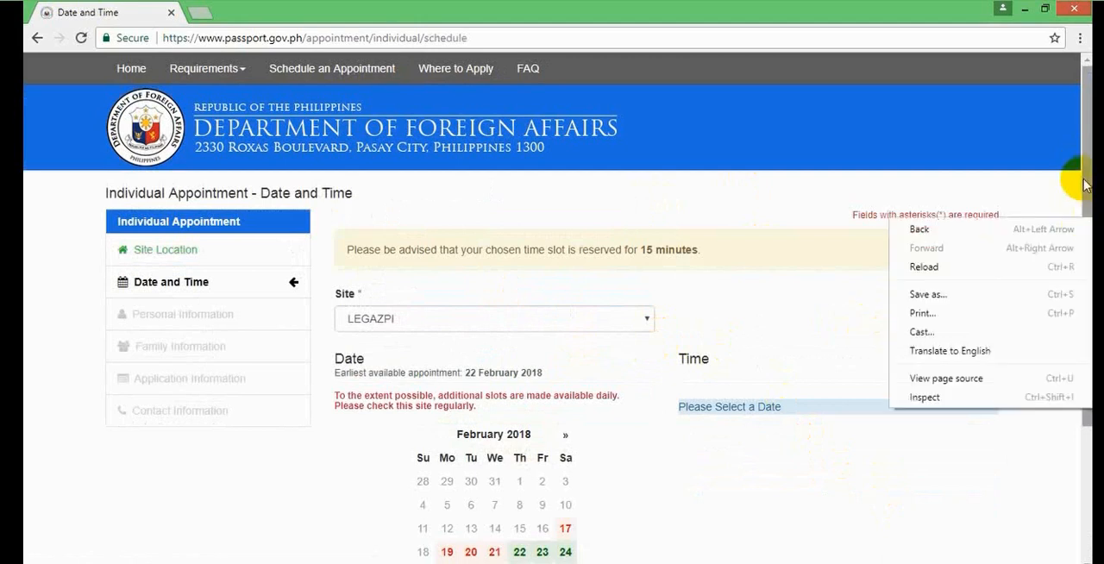
left_click(1085, 183)
left_click_drag(1084, 184, 1078, 296)
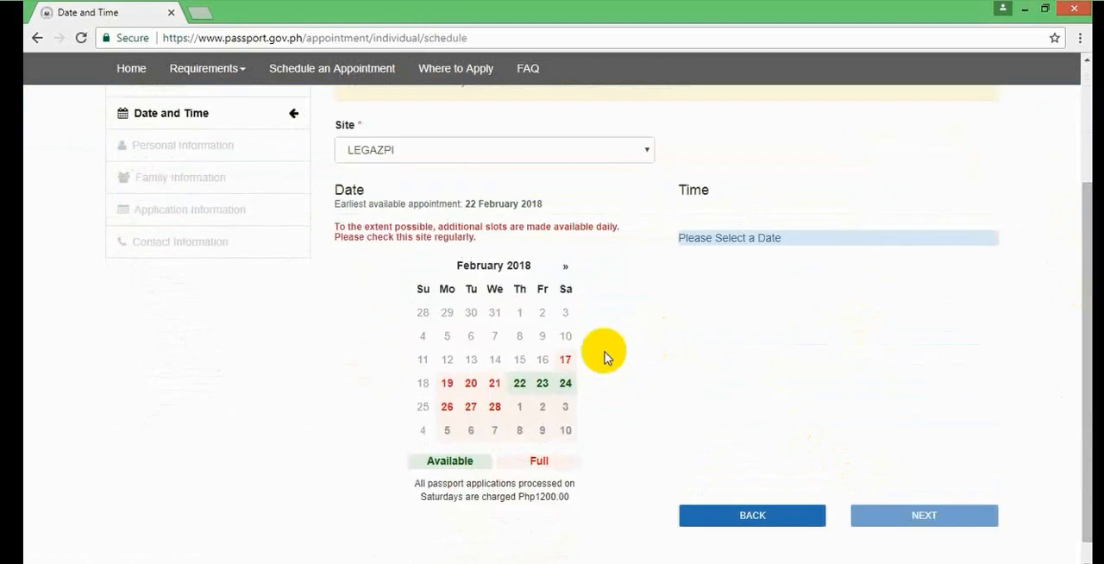
left_click(518, 385)
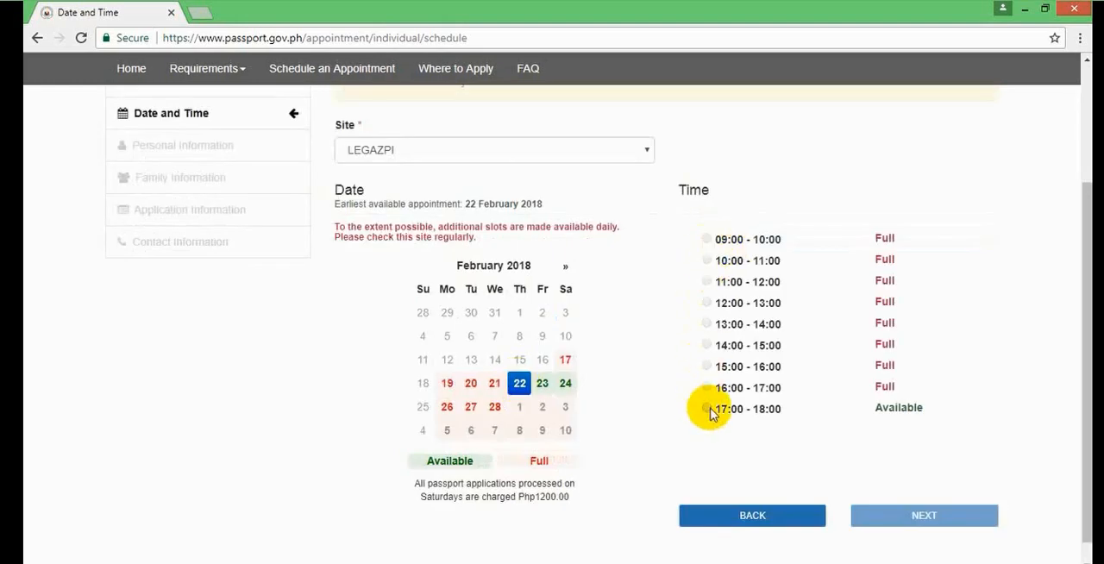
left_click(708, 408)
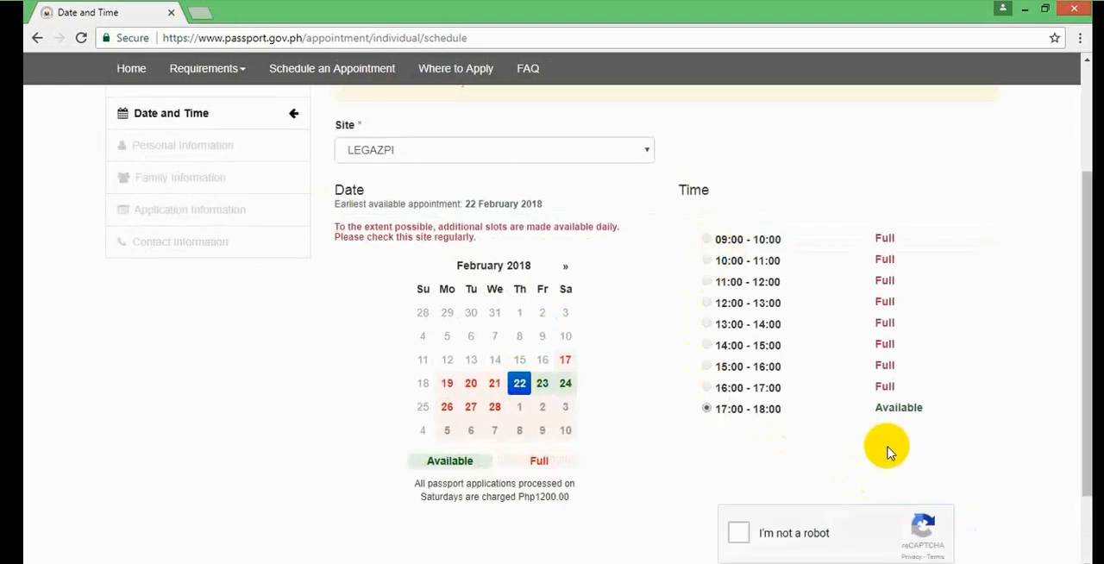
- Complete the "I'm not a robot" check and continue to the personal information form
right_click(1087, 358)
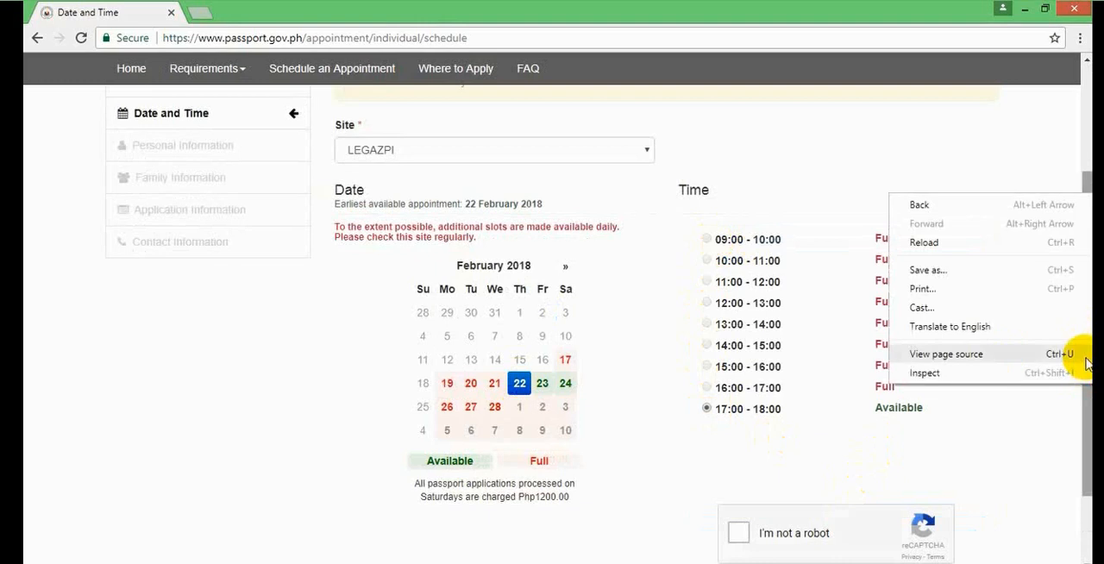
left_click(1087, 435)
left_click_drag(1087, 435, 1036, 486)
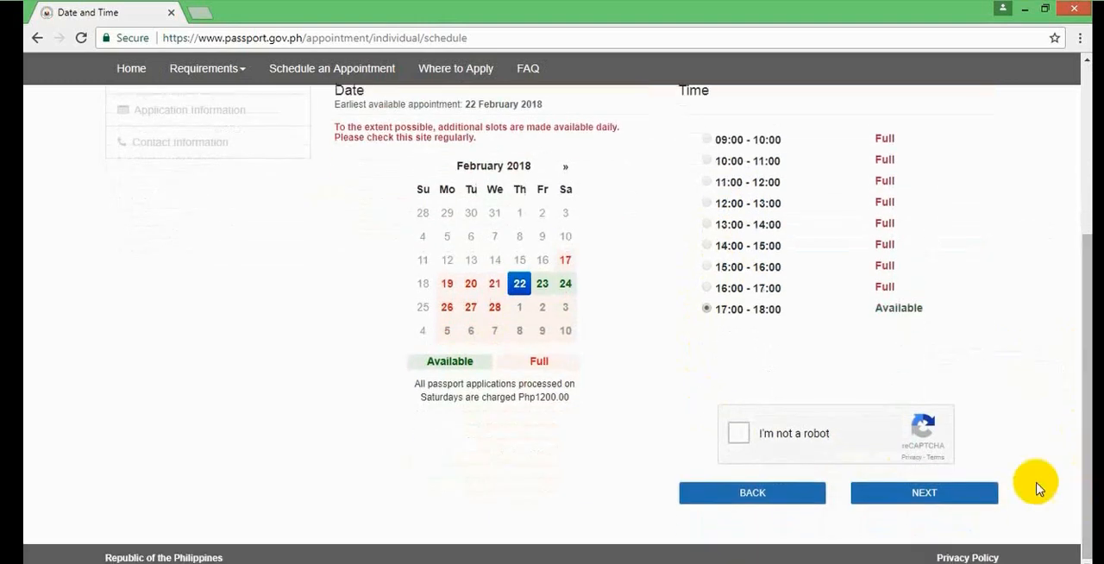
left_click(738, 433)
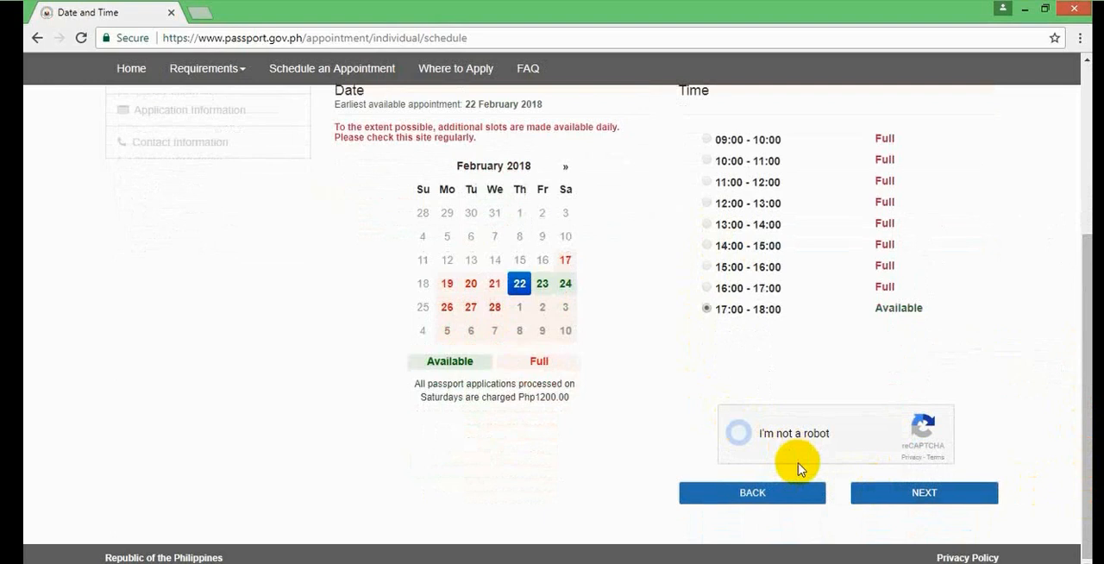
left_click(919, 499)
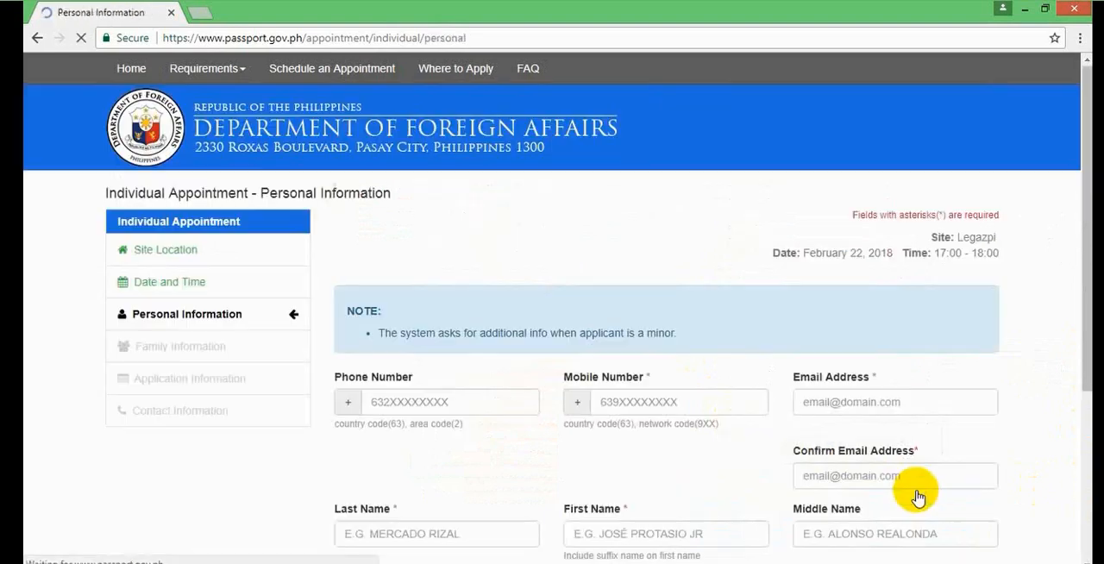
- Fill in the applicant's mobile number in the personal information form
left_click_drag(1086, 203, 1085, 331)
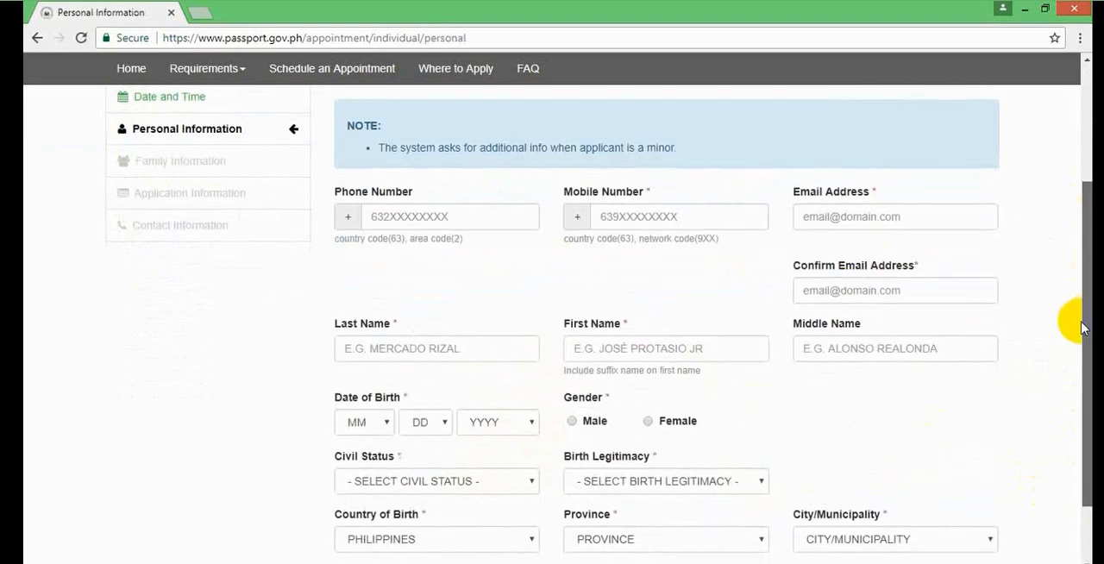
left_click(609, 212)
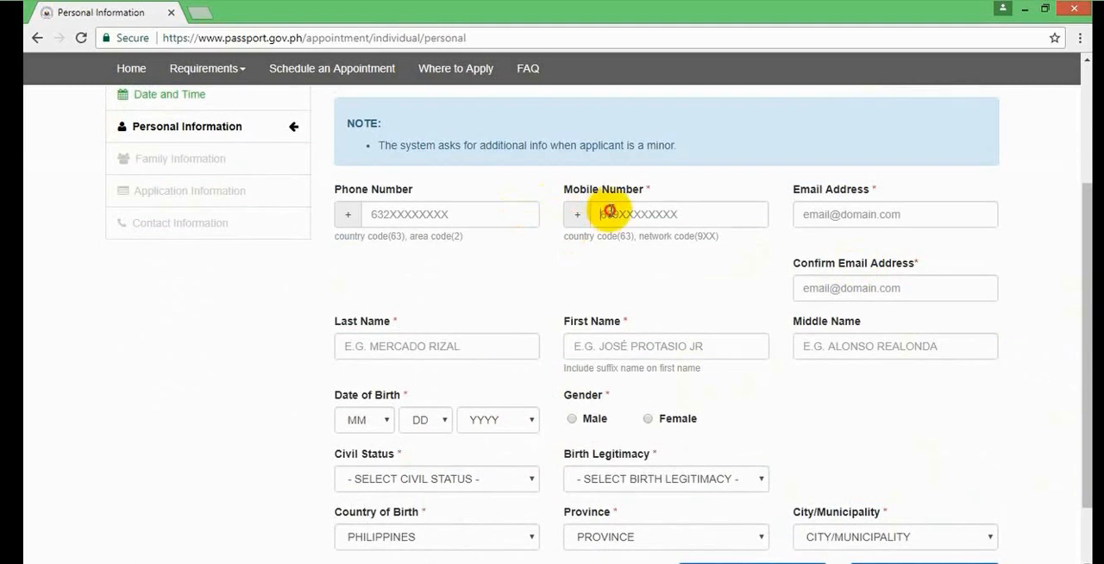
type("0")
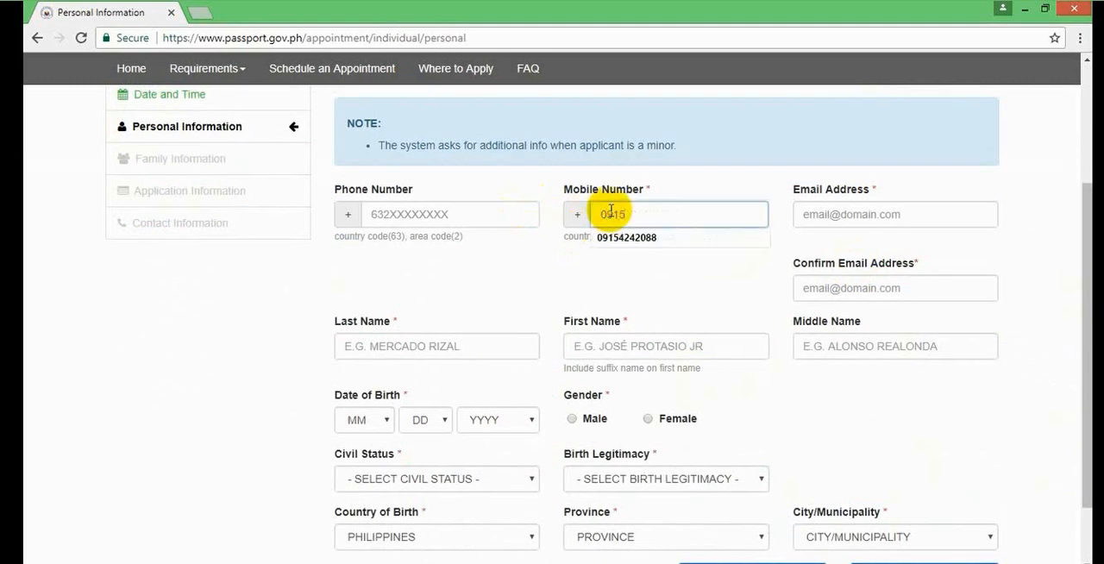
type("915")
left_click(631, 237)
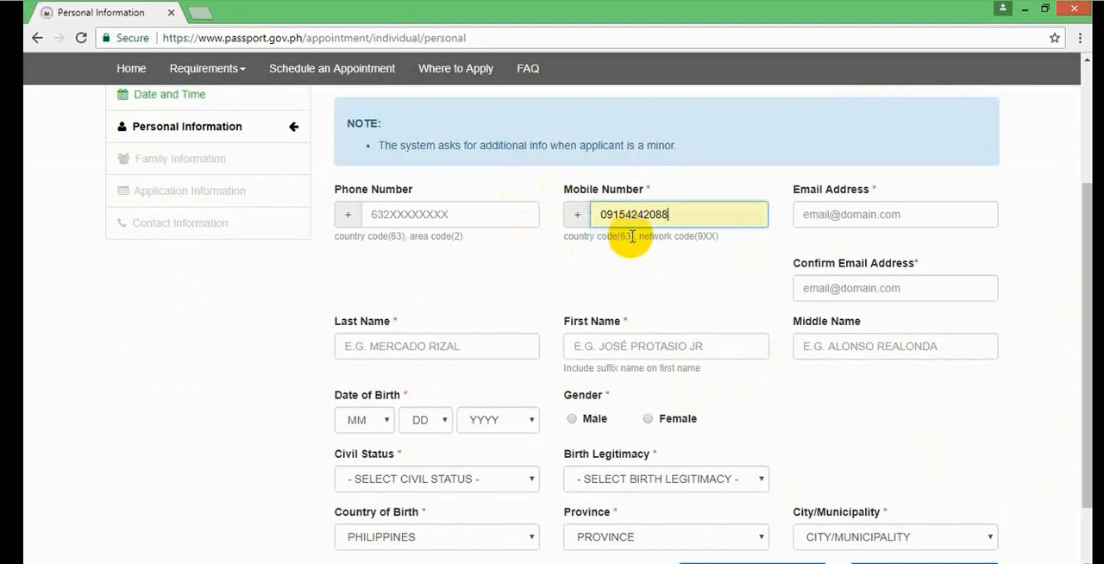
- Fill in the applicant's email address and repeat it in the confirmation field
left_click(852, 208)
type("ca")
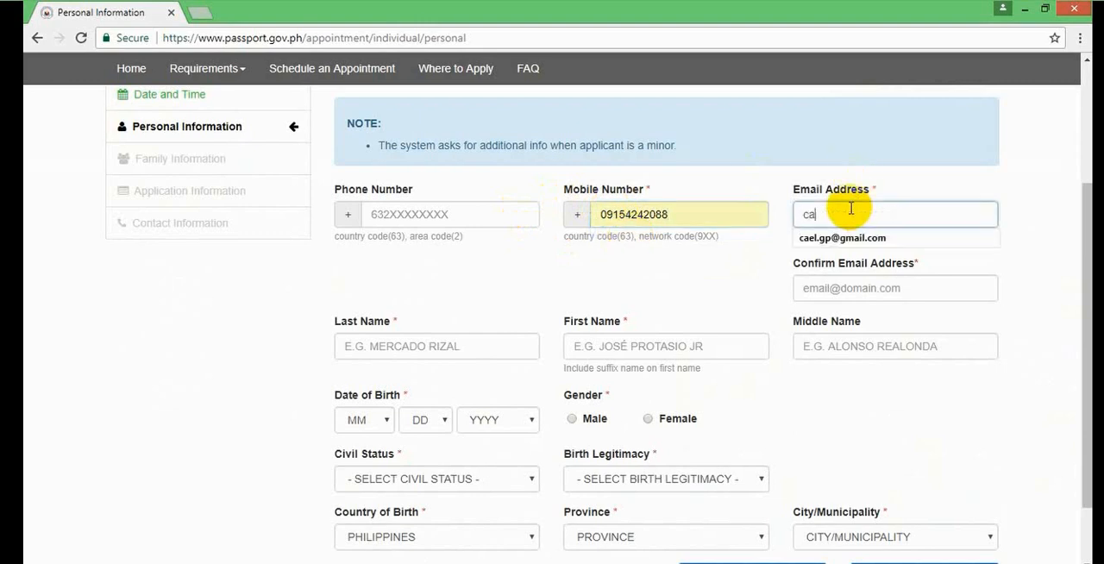
key("Down")
key("Return")
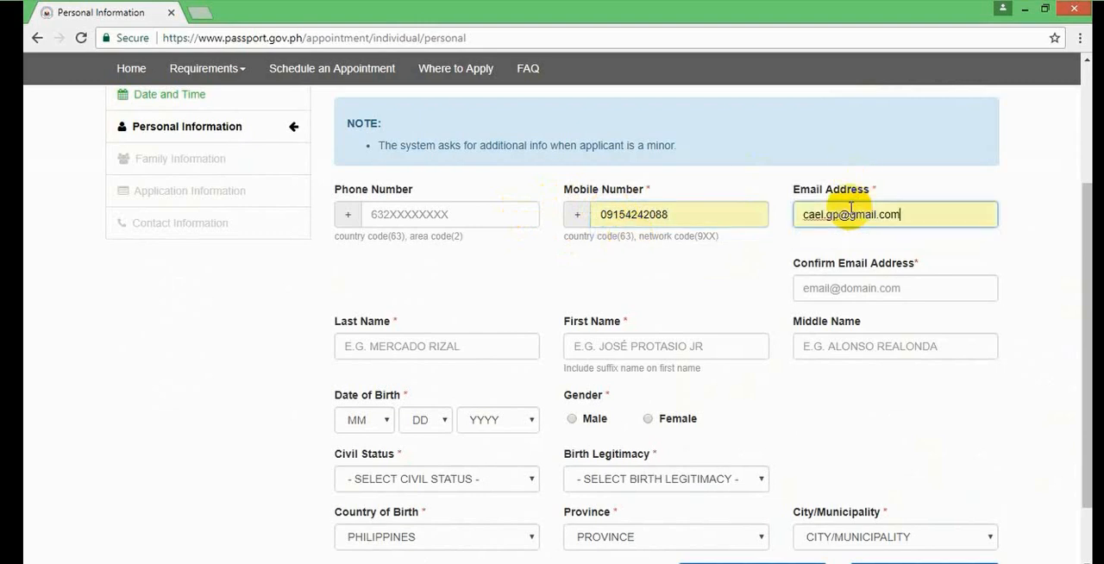
left_click(854, 291)
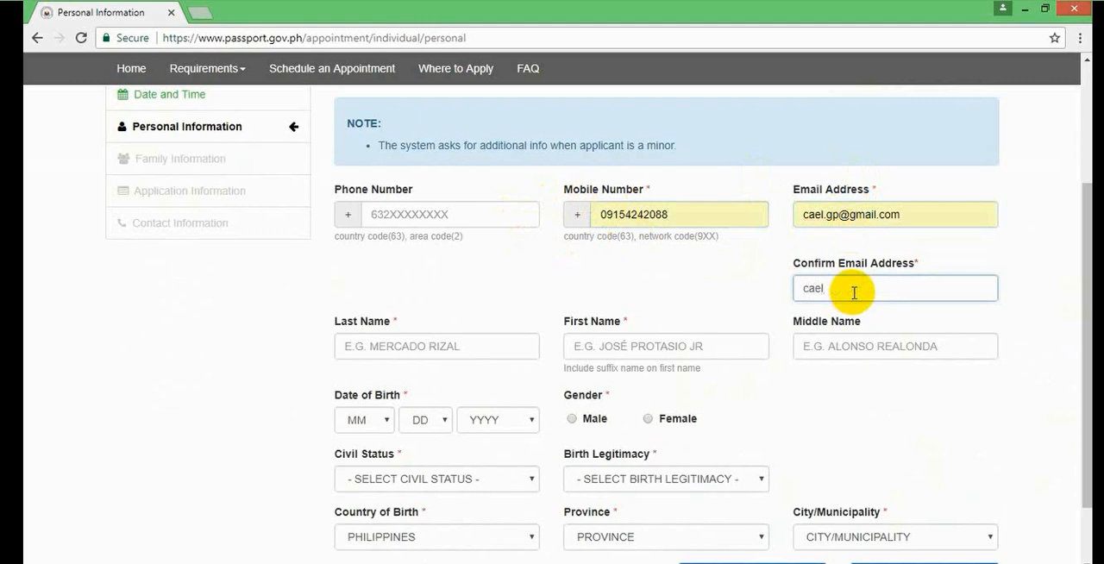
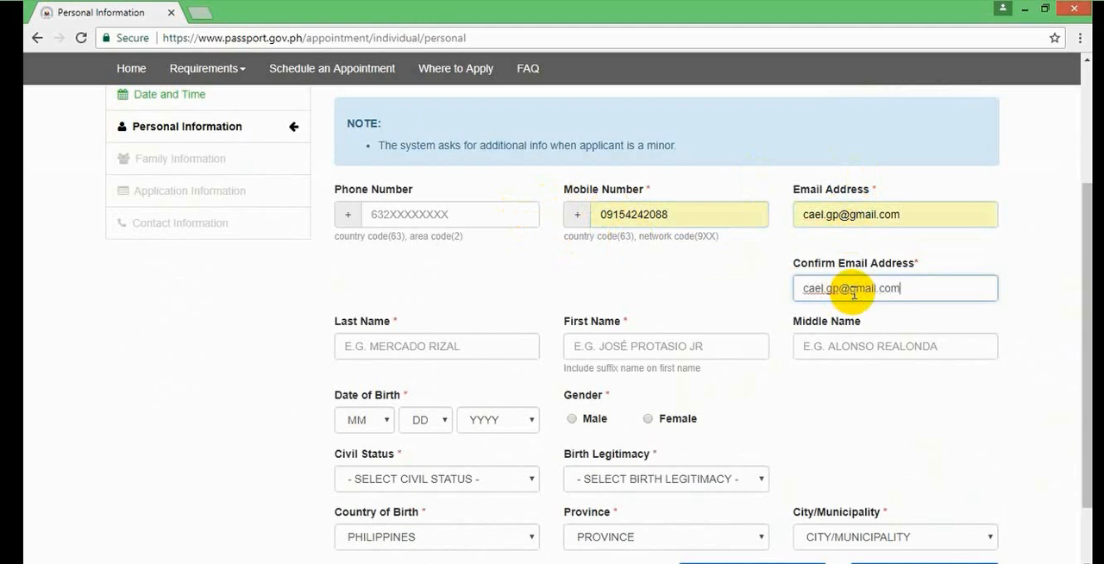
- Enter the applicant's last name, first name and middle name
left_click(484, 351)
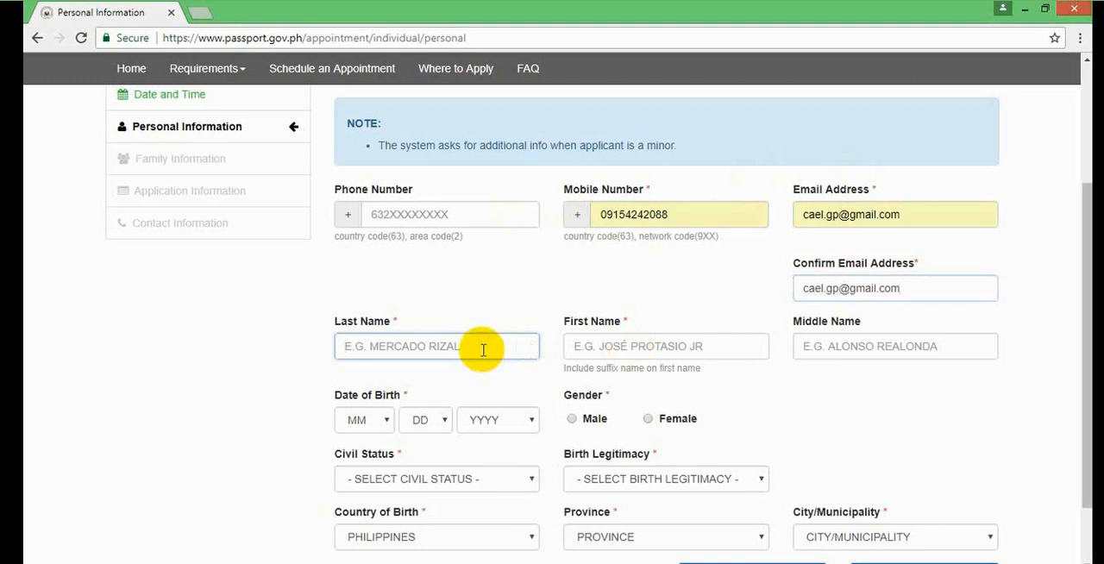
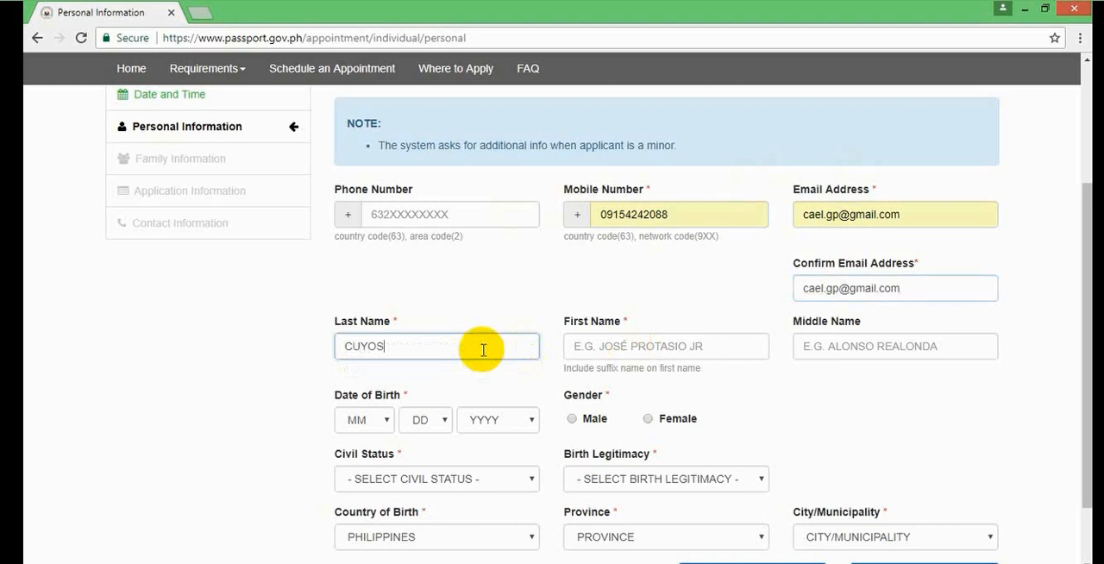
left_click(656, 341)
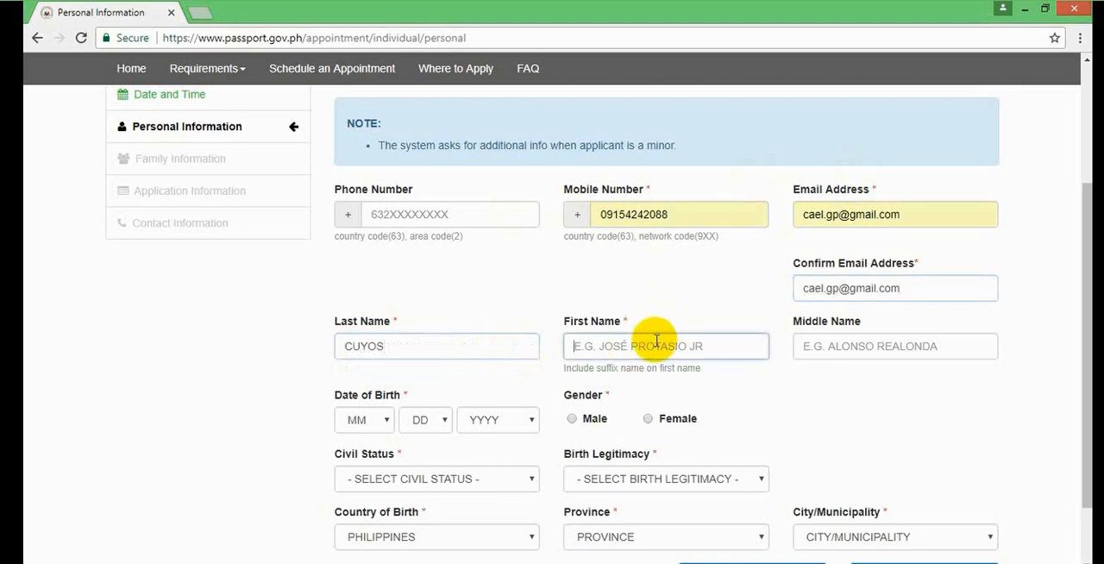
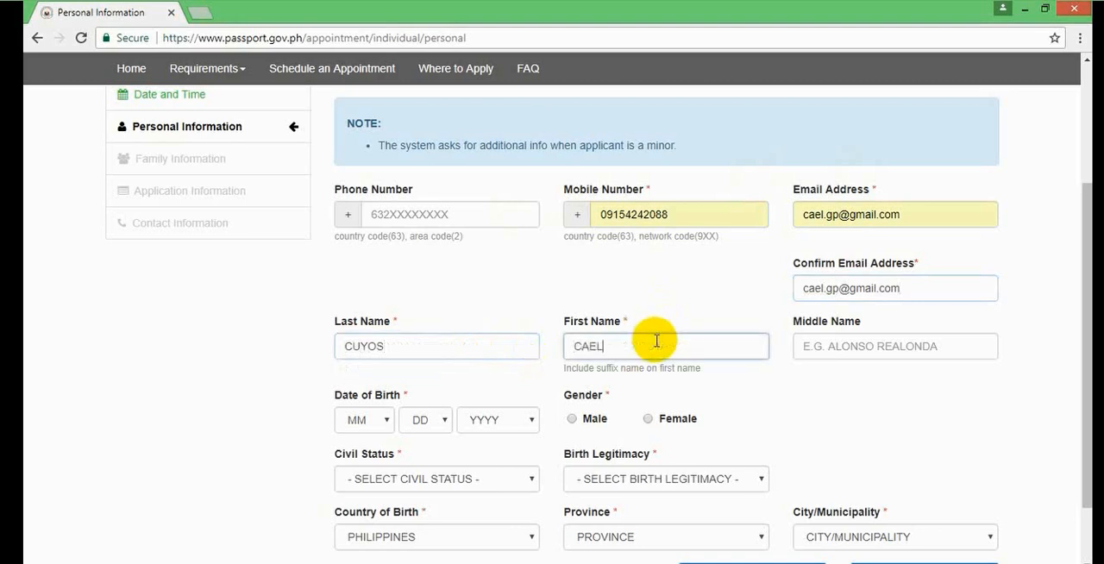
left_click(830, 348)
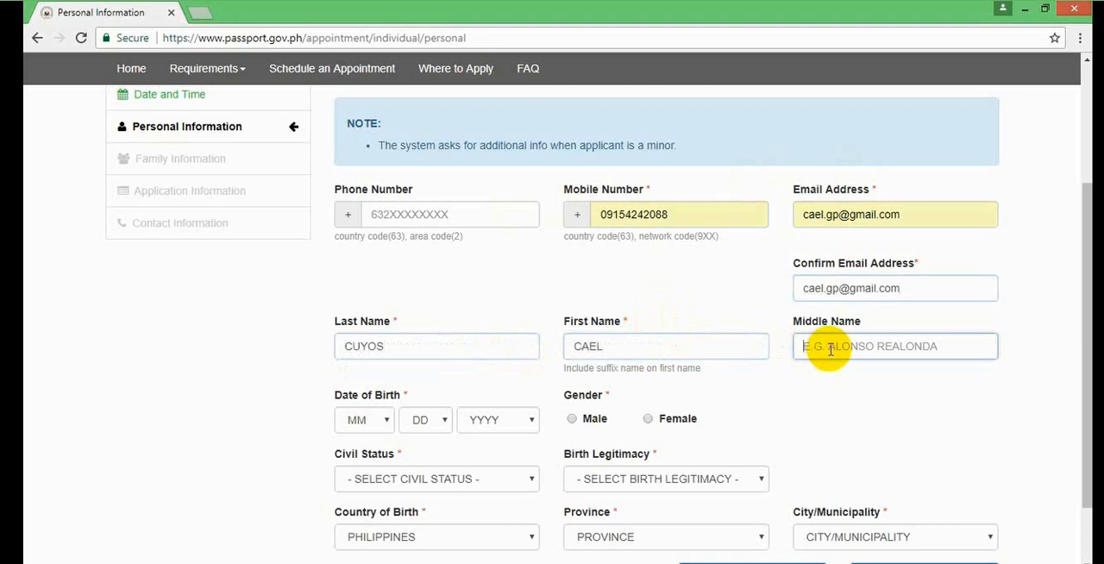
type("G")
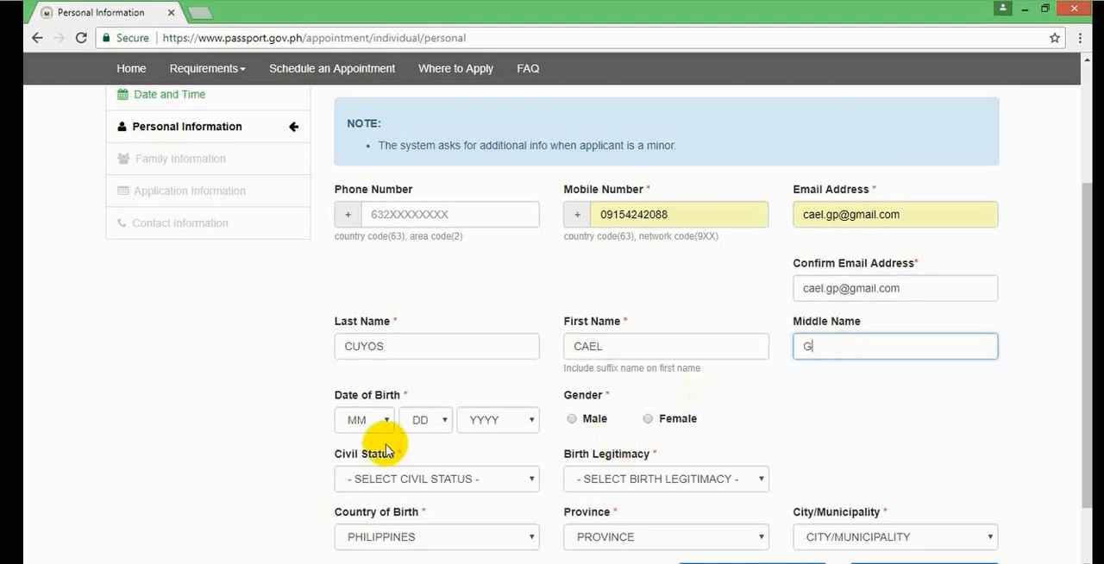
- Set the month, day and year of the applicant's date of birth and mark the gender as Male
left_click(370, 421)
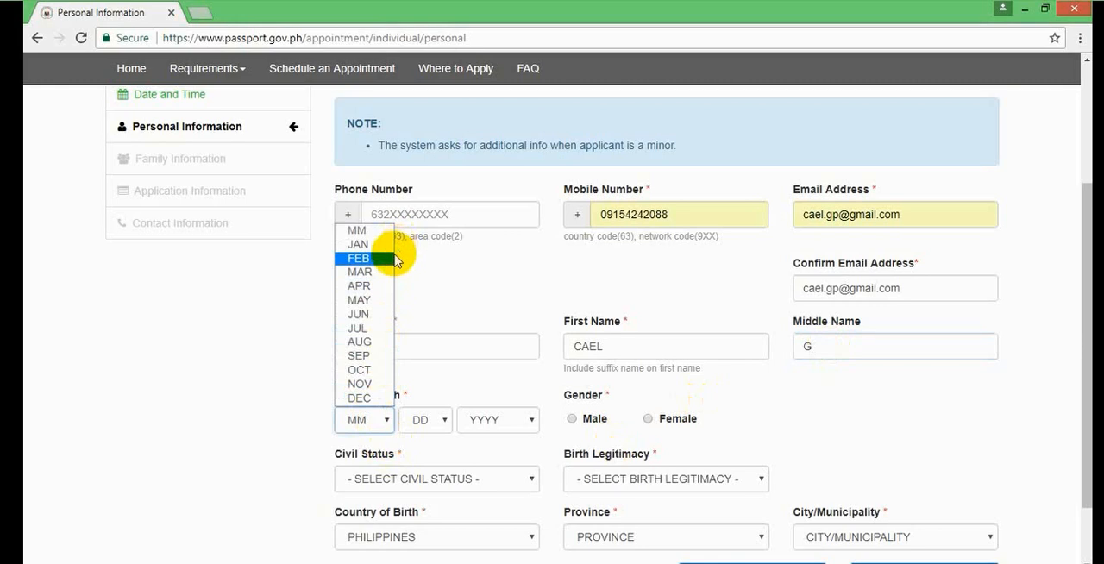
left_click(383, 307)
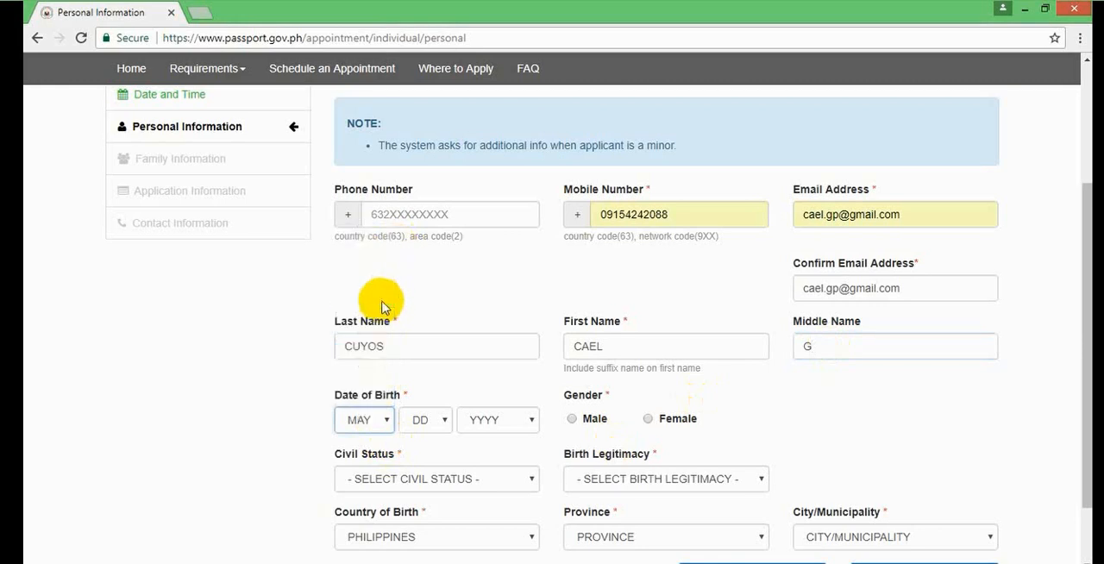
left_click(440, 421)
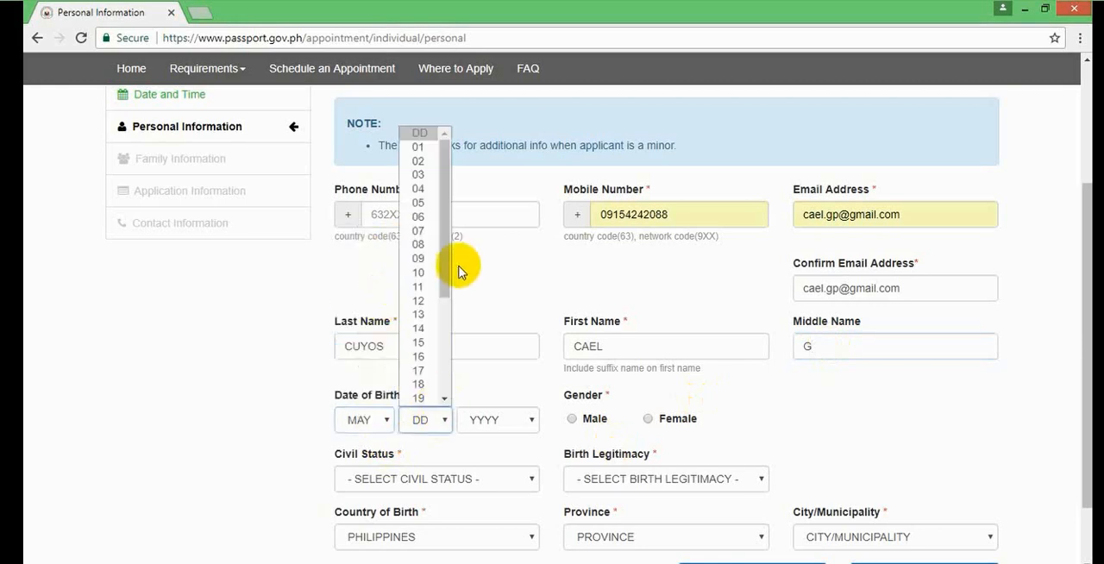
left_click_drag(444, 259, 448, 312)
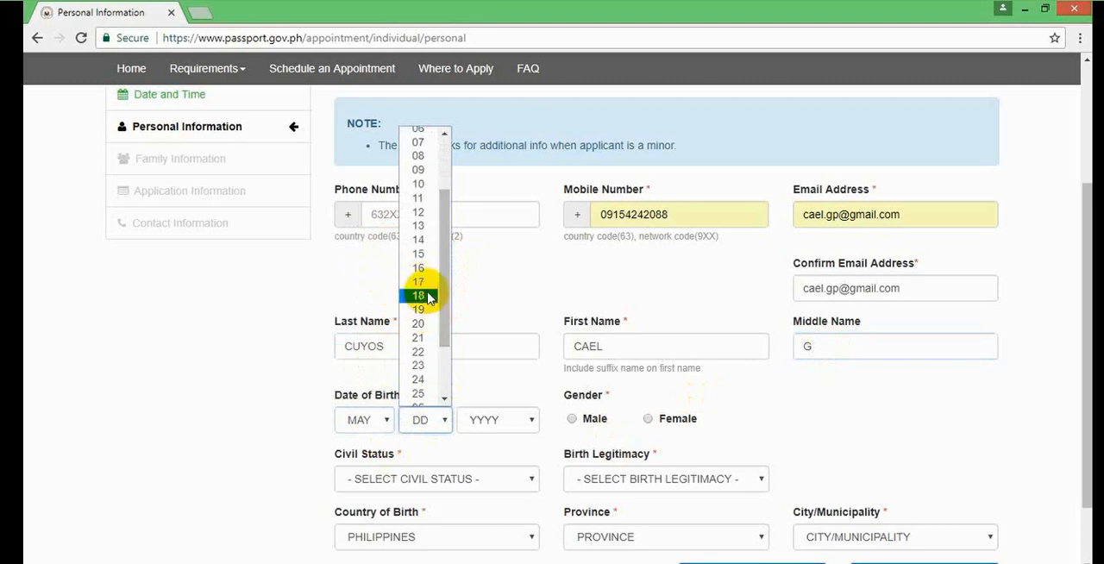
left_click(429, 296)
left_click(503, 421)
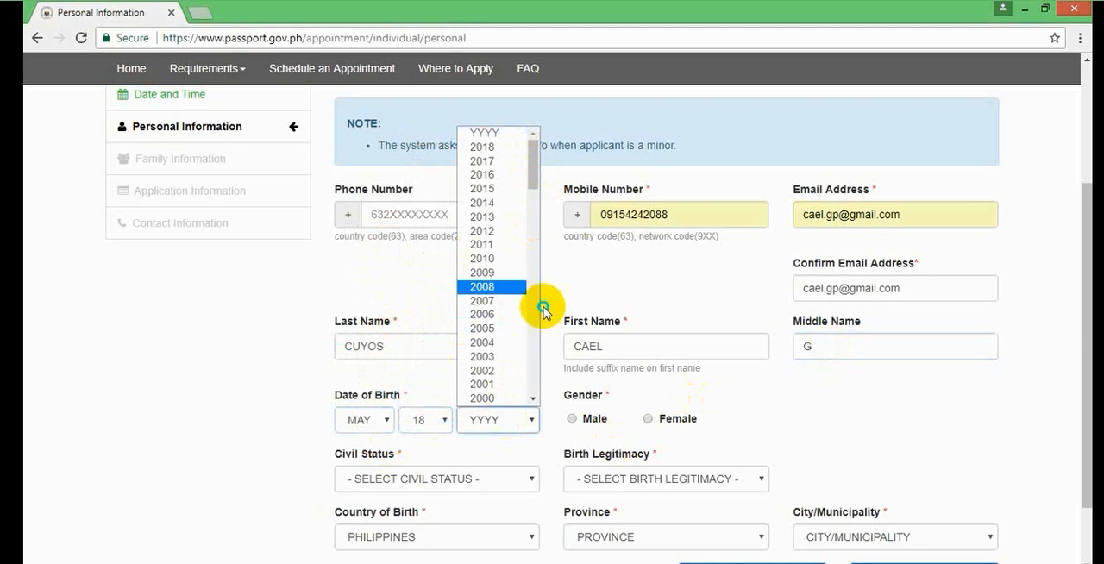
left_click_drag(533, 166, 536, 249)
left_click(497, 156)
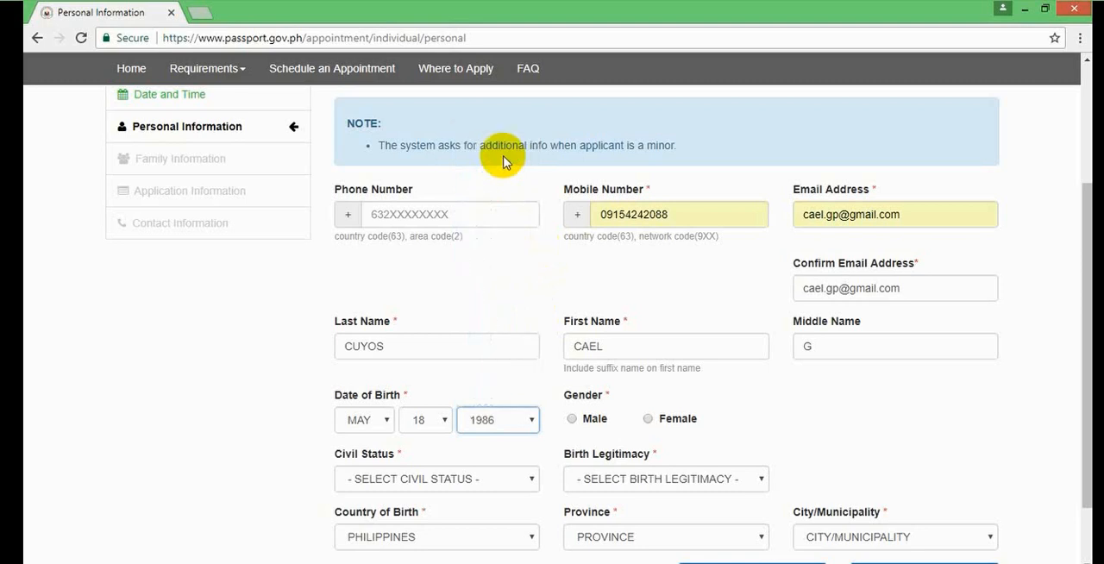
left_click(600, 424)
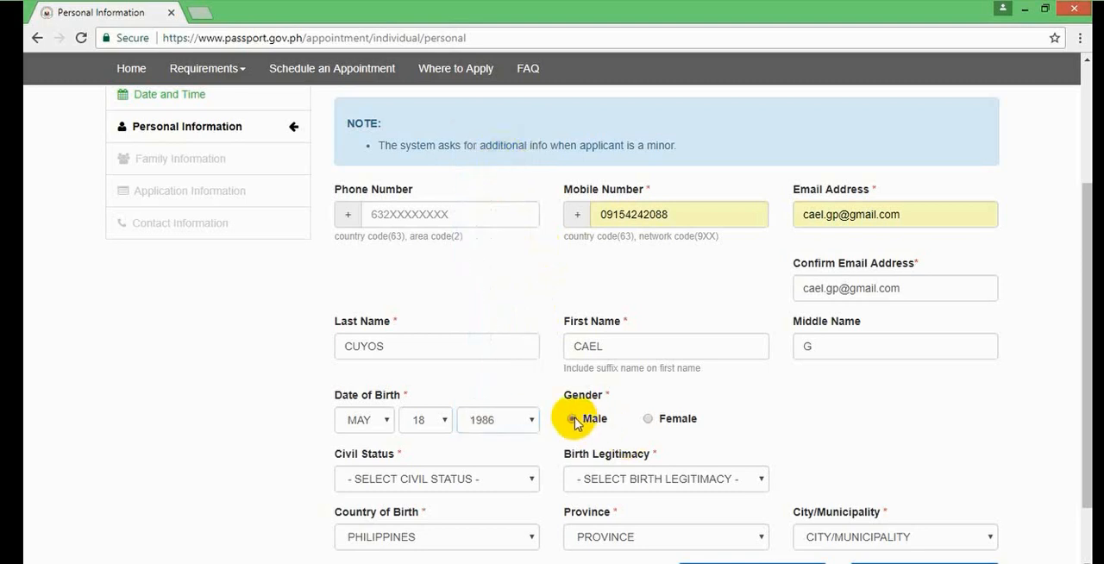
- Set the applicant's civil status to Single and birth legitimacy to Legitimate
left_click(485, 485)
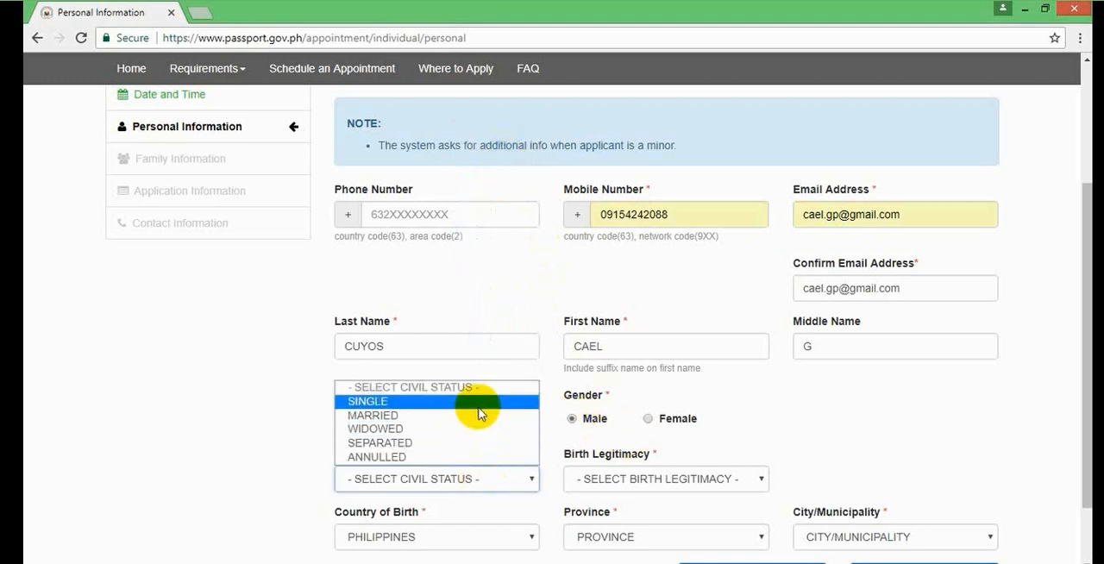
left_click(477, 409)
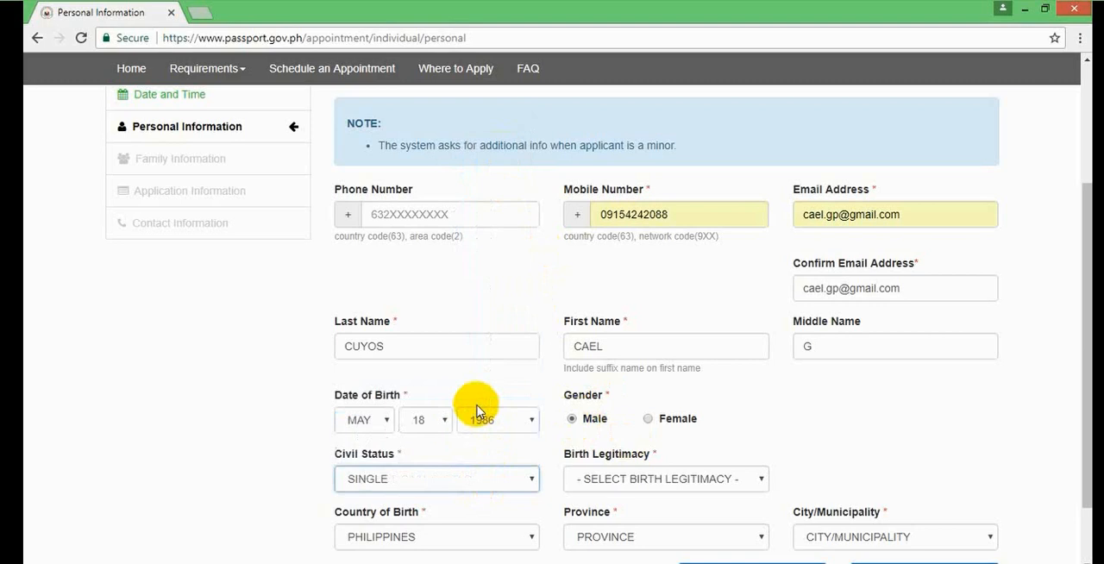
left_click(643, 477)
left_click(635, 516)
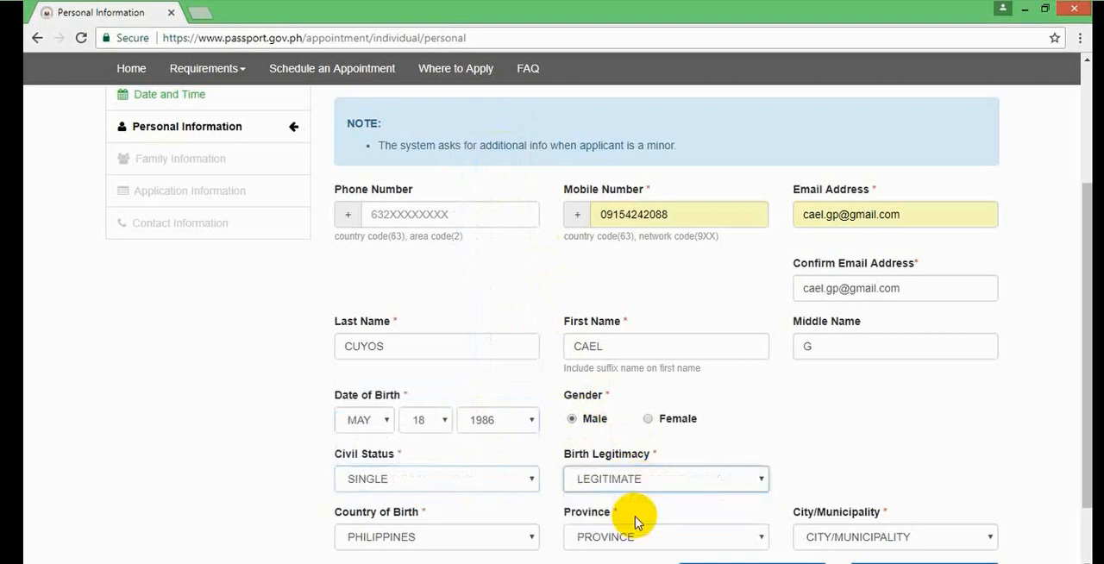
- Keep Philippines as country of birth, choose Albay as province and Legazpi City as municipality, and proceed to the family information
left_click(486, 539)
left_click(486, 539)
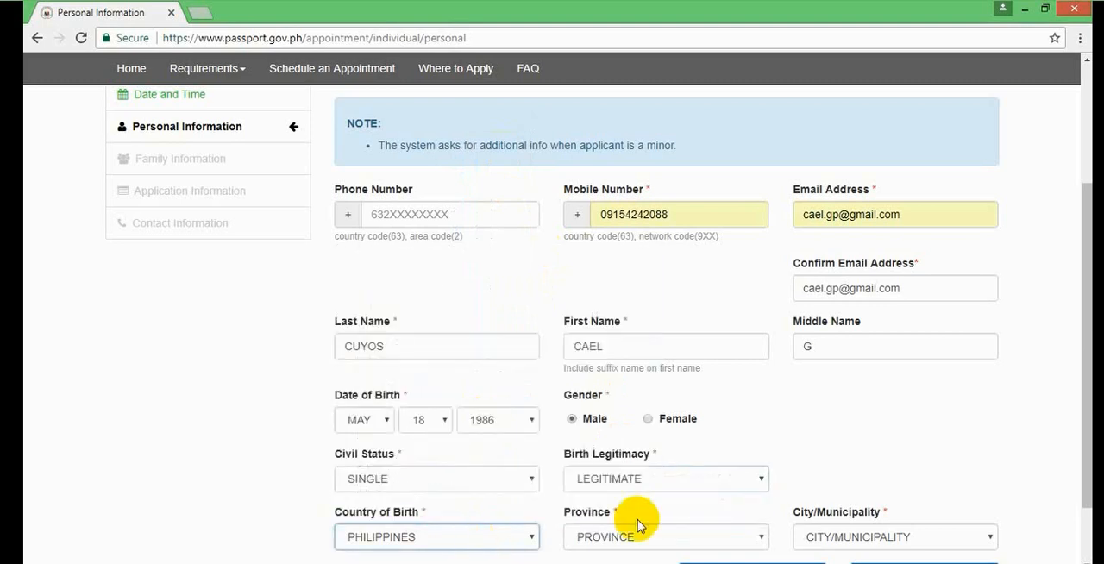
right_click(1090, 311)
left_click(1088, 274)
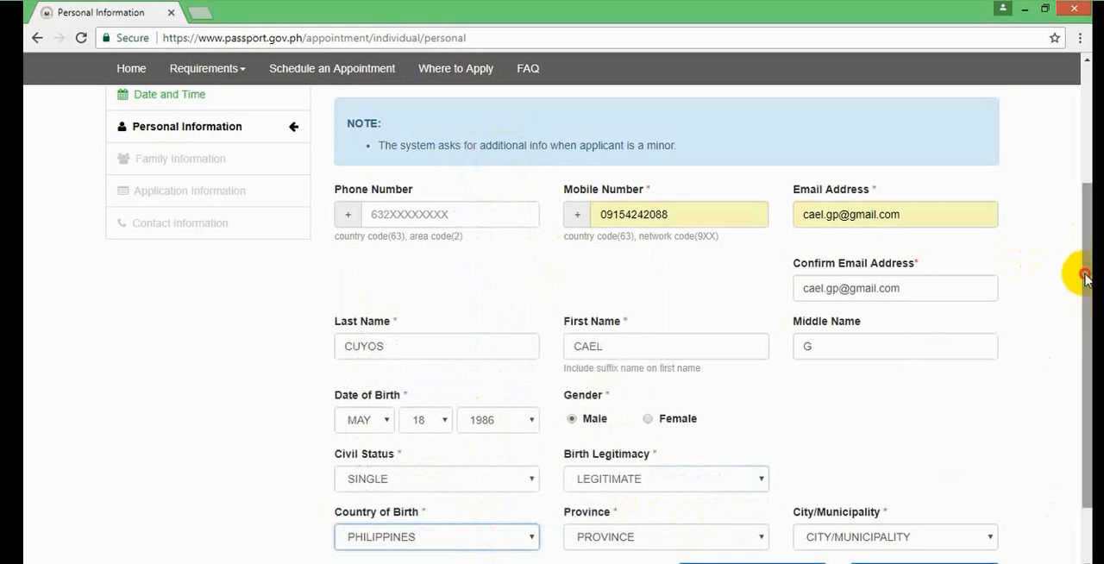
left_click_drag(1088, 274, 1090, 346)
left_click(716, 459)
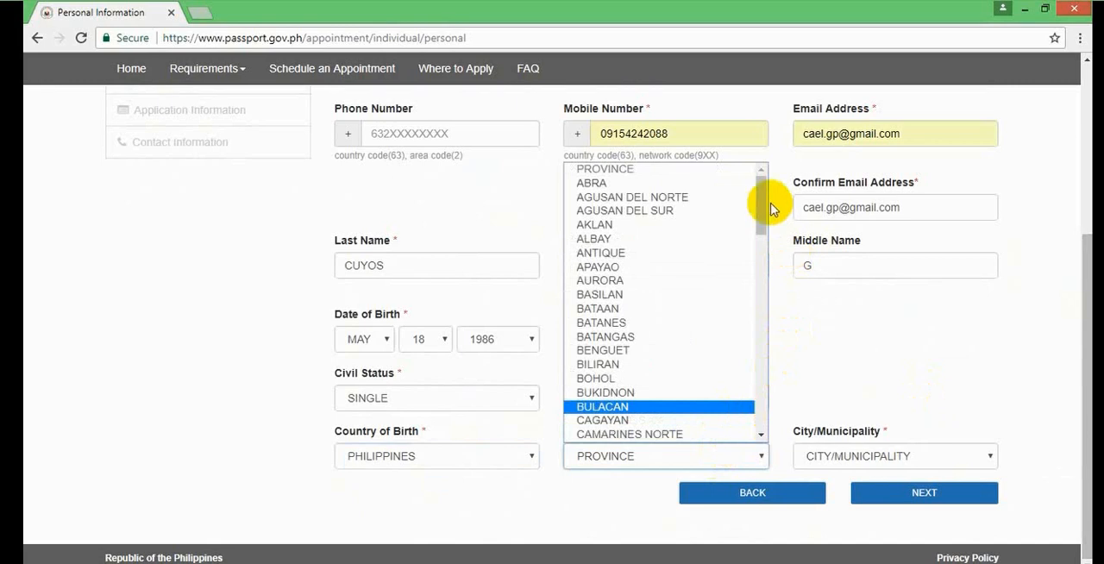
left_click_drag(765, 202, 767, 168)
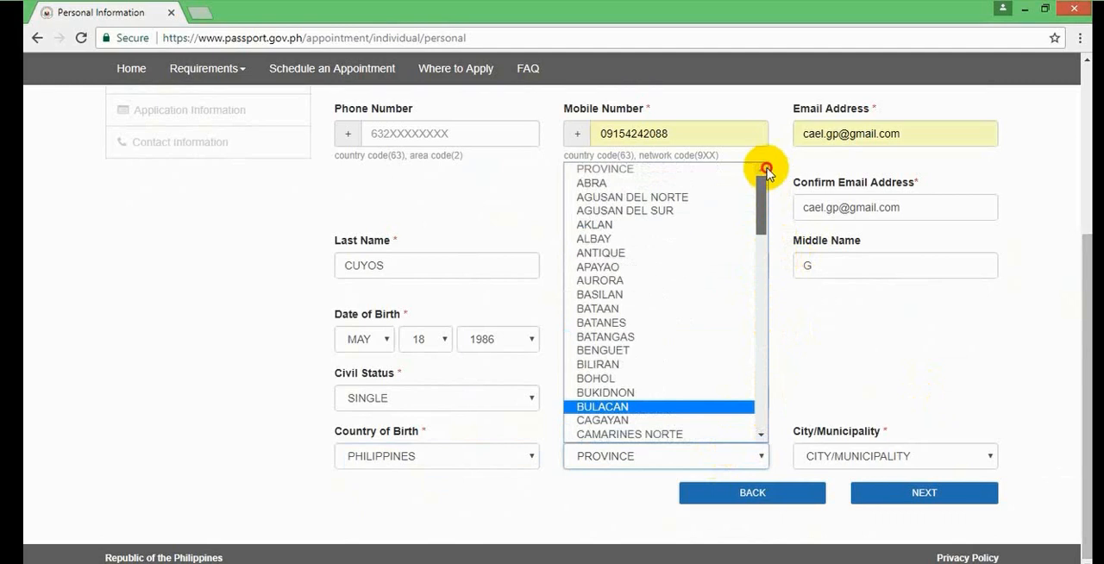
left_click(672, 242)
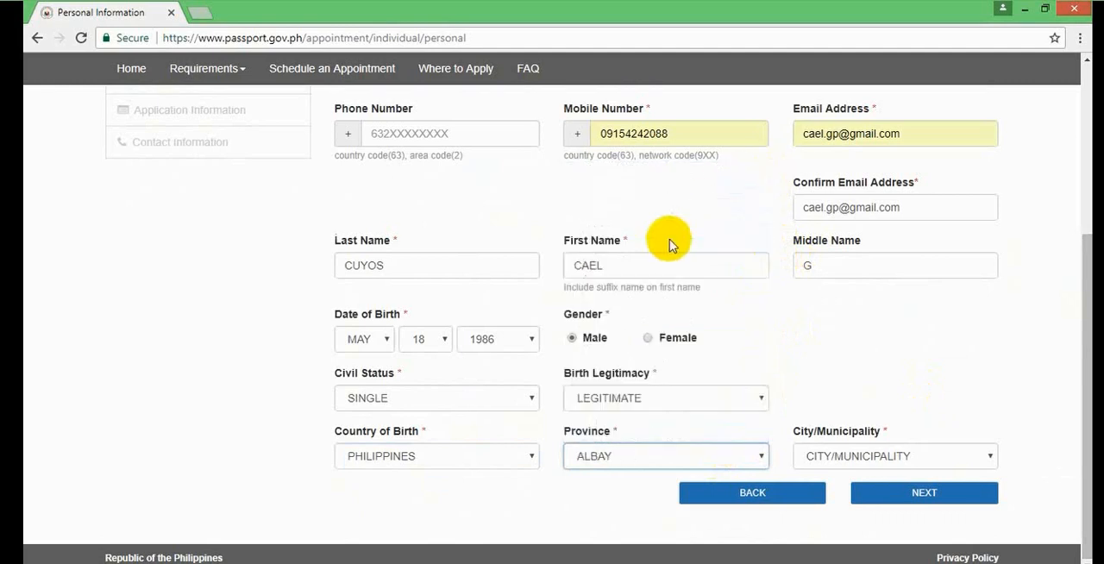
left_click(882, 459)
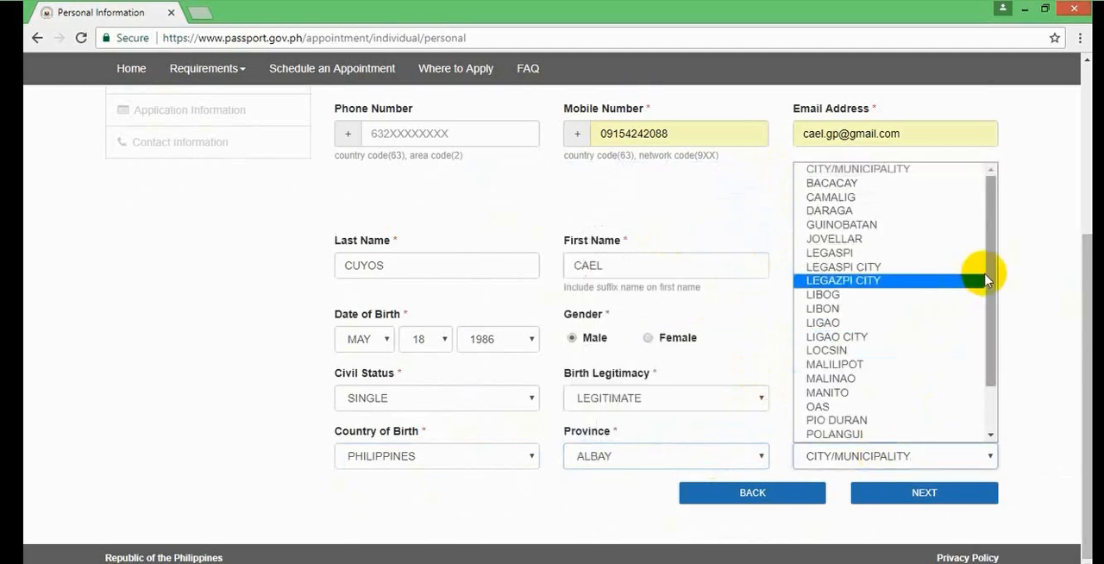
left_click(955, 284)
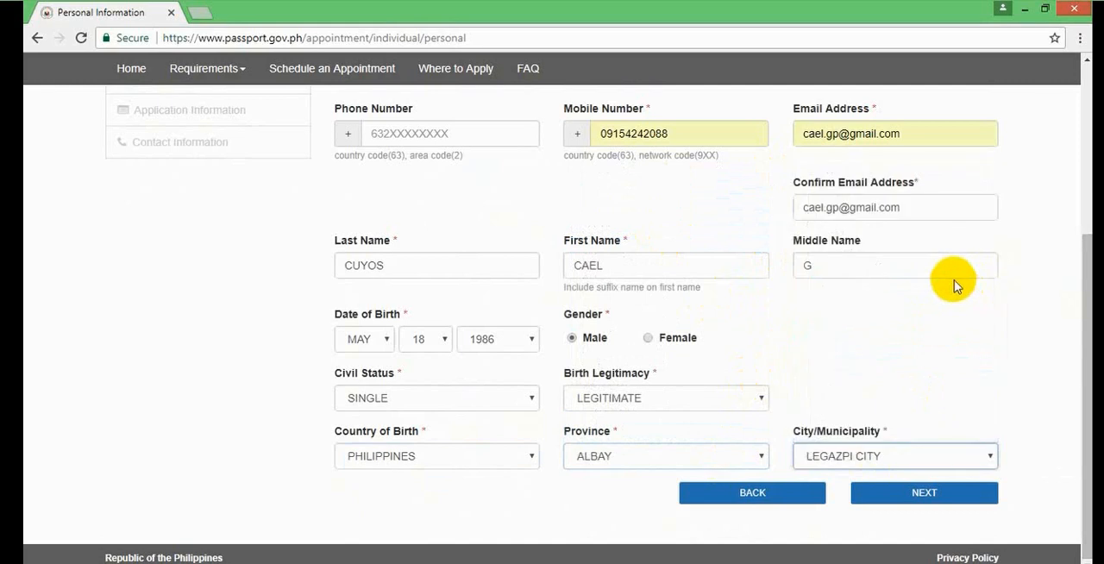
left_click(924, 494)
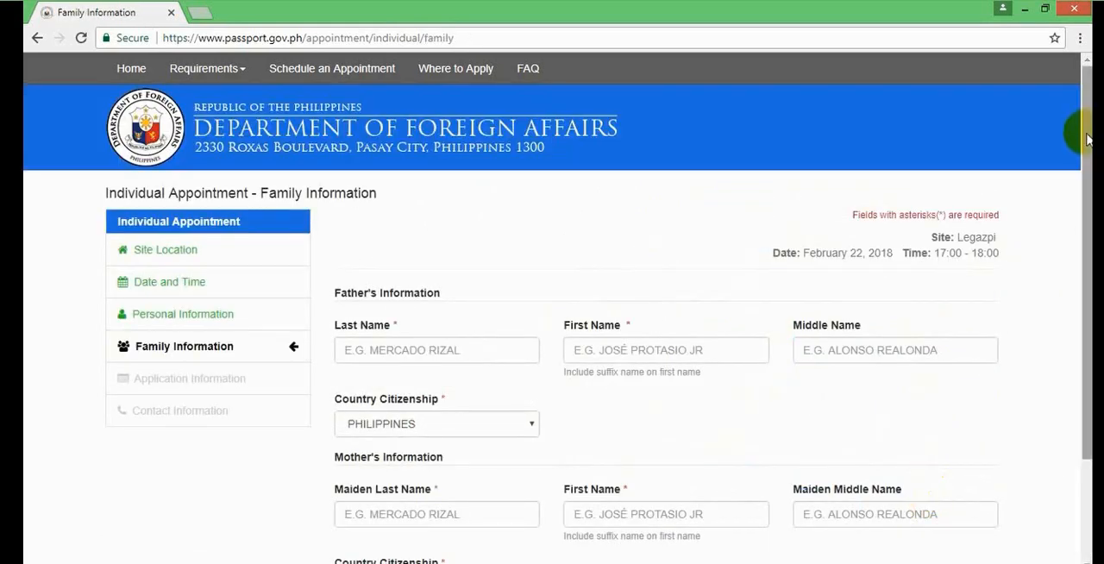
- Enter the father's last name, first name and middle initial in the family information form
left_click_drag(1087, 138, 1089, 233)
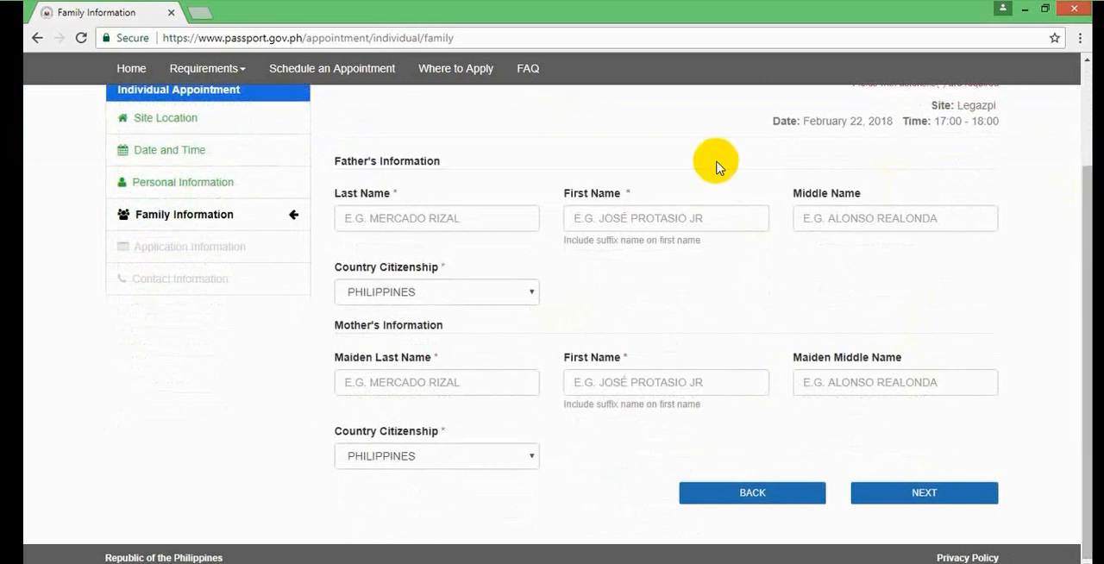
left_click(480, 220)
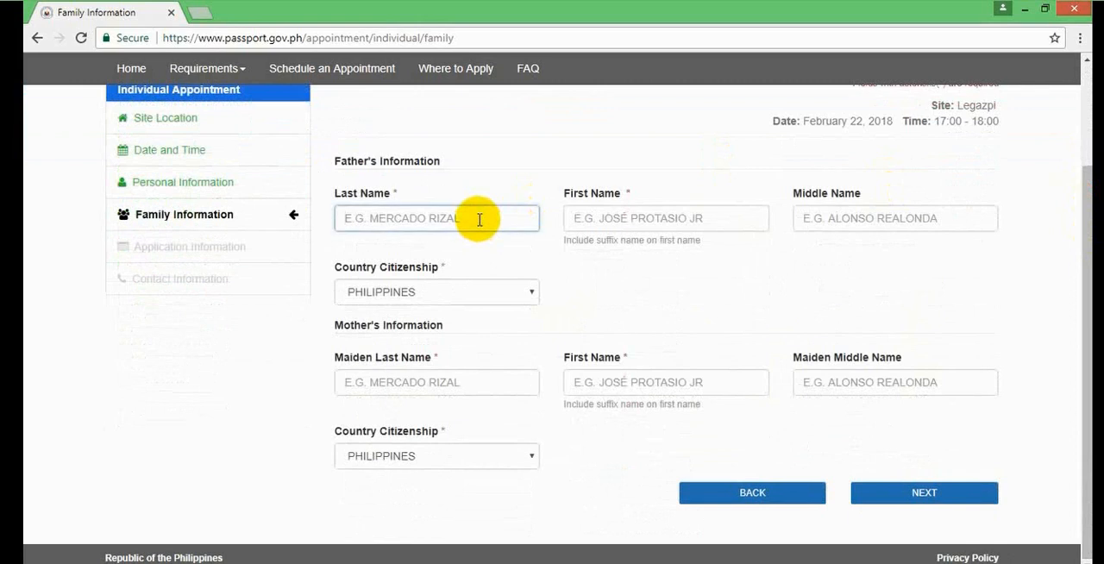
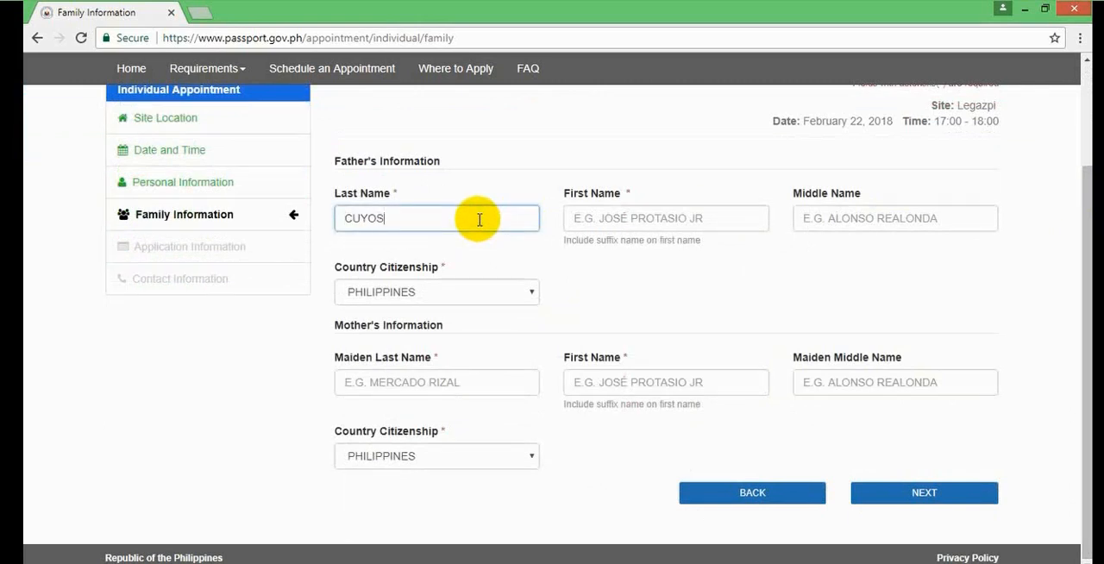
left_click(623, 220)
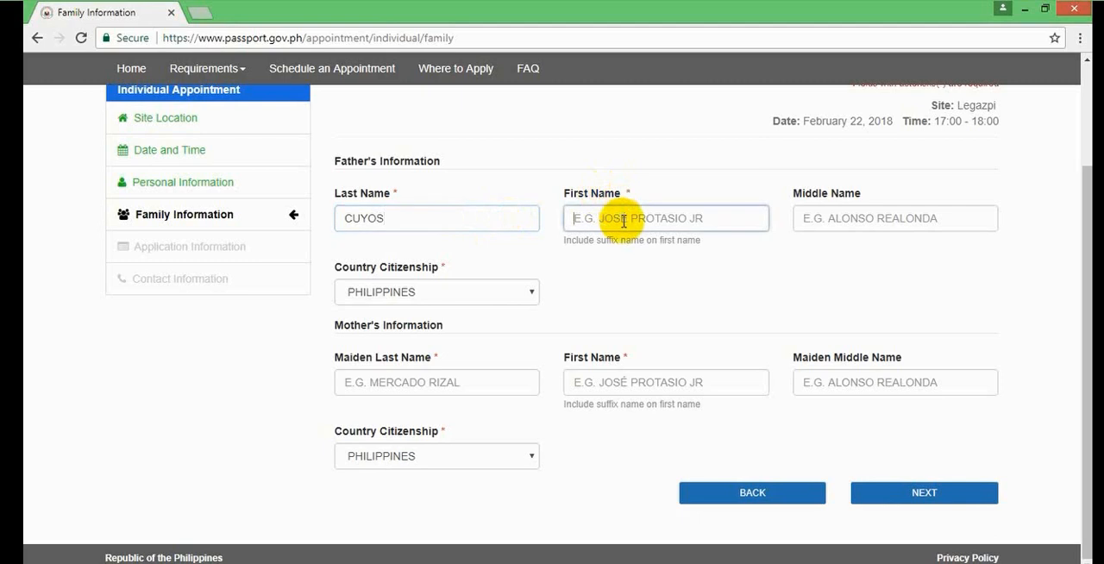
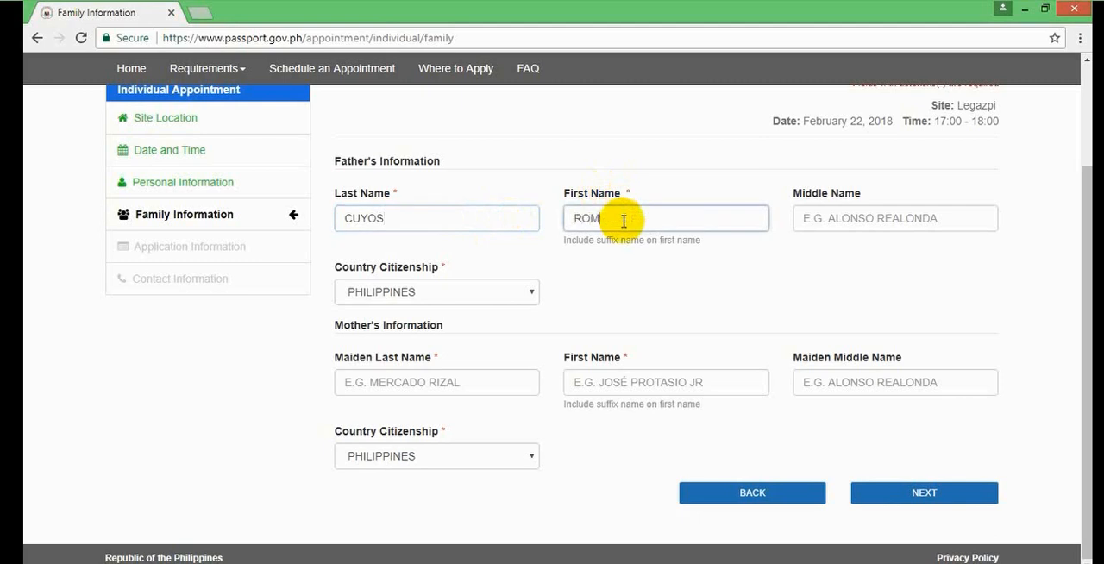
left_click(815, 219)
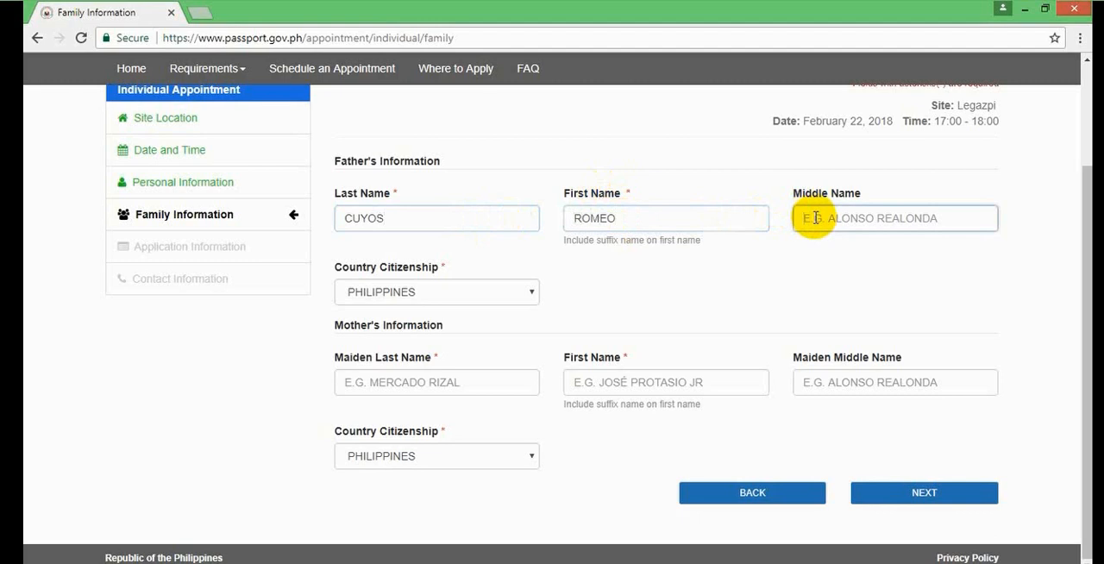
type("P")
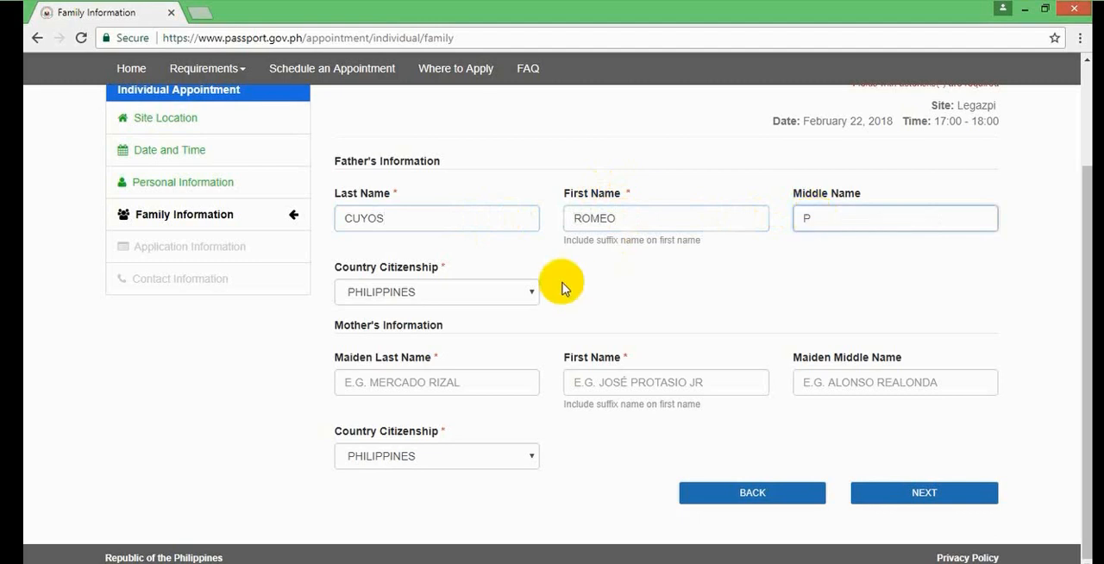
- Enter the mother's maiden last name, first name and maiden middle initial, and proceed to the application information
left_click(490, 378)
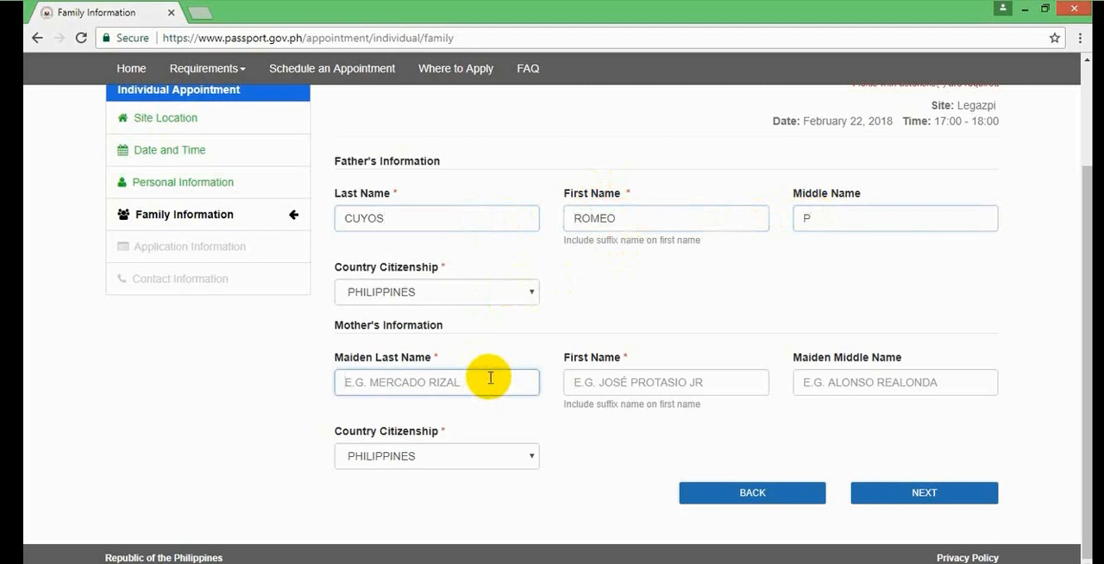
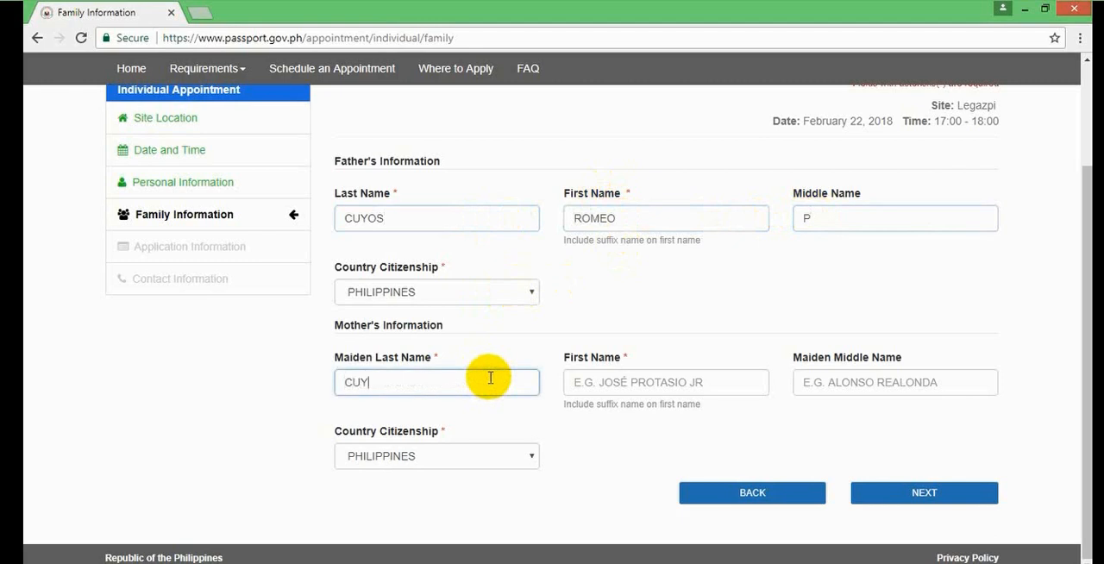
left_click(620, 381)
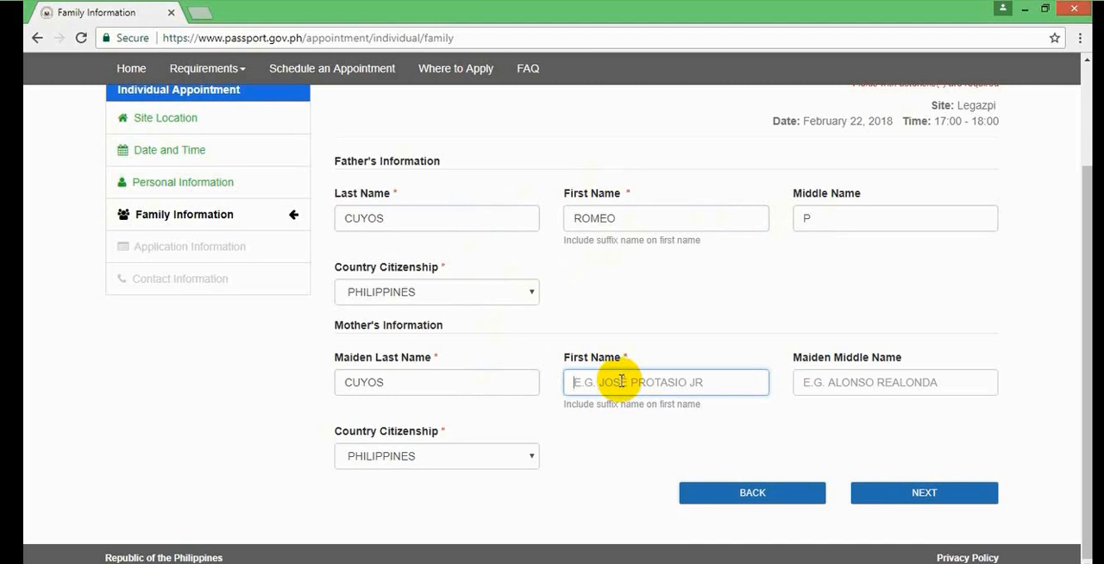
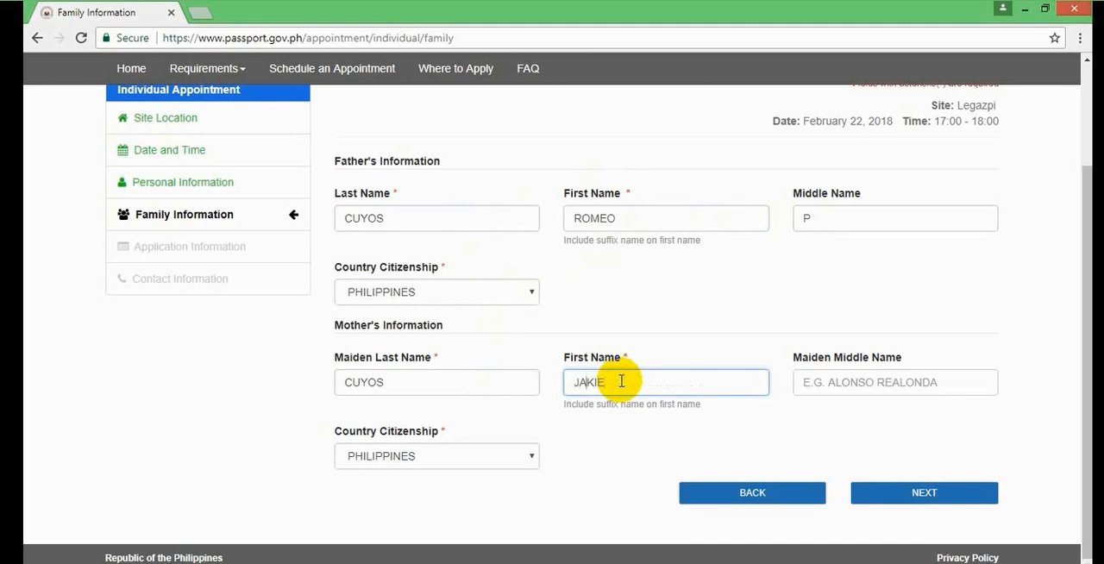
key("Left")
key("Left")
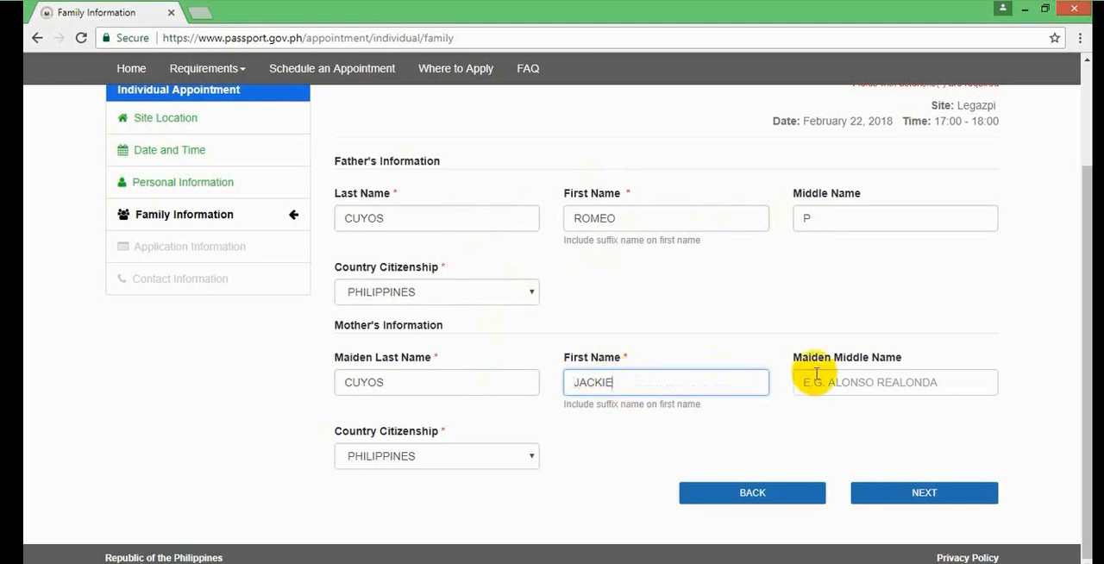
left_click(824, 384)
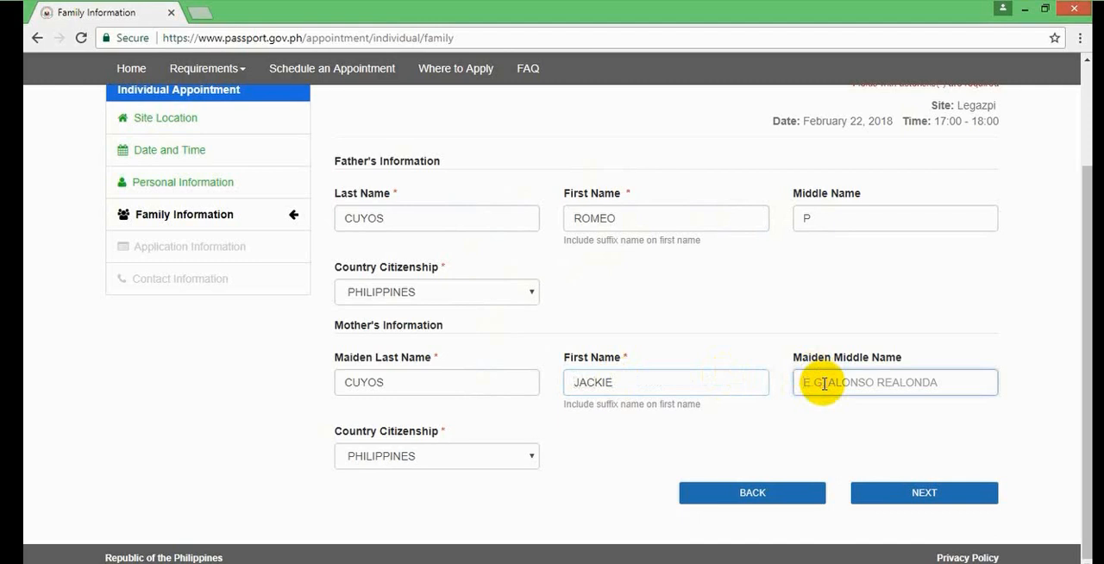
type("C")
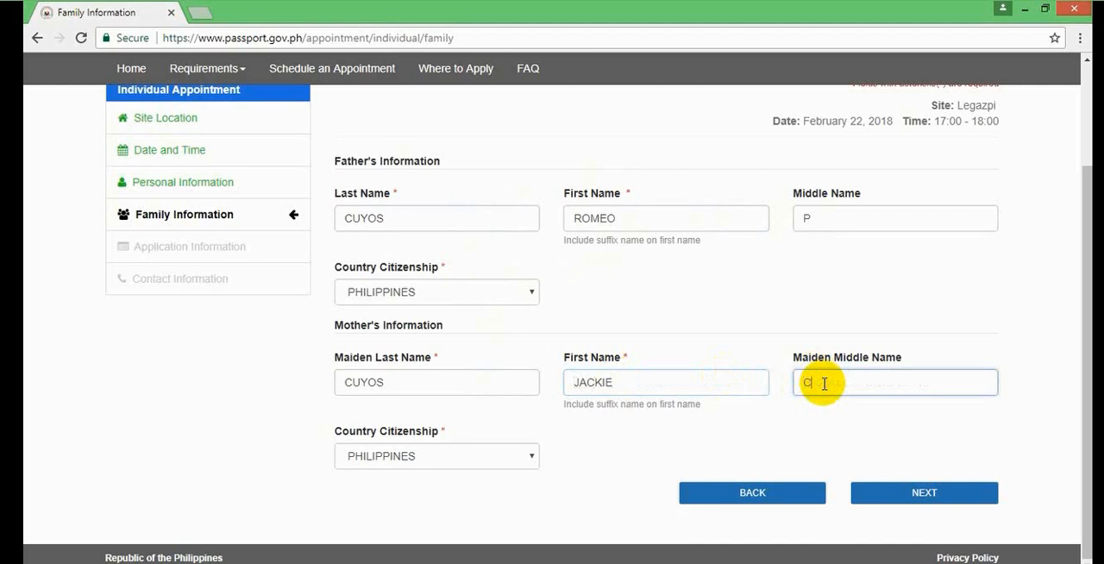
left_click(924, 495)
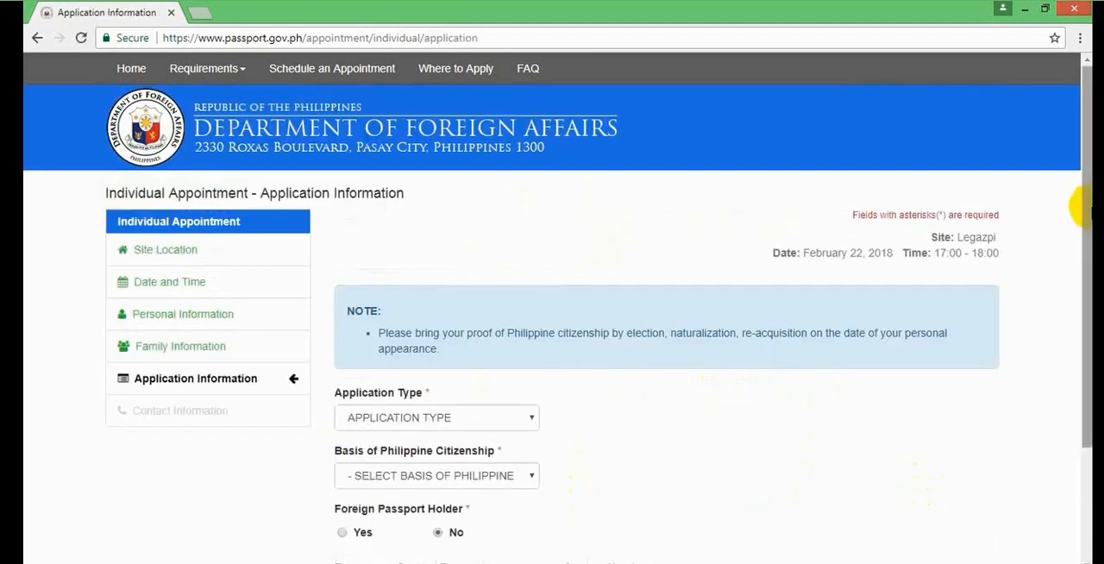
- Set the application type to New and the basis of Philippine citizenship to Birth
left_click_drag(1078, 207, 1089, 324)
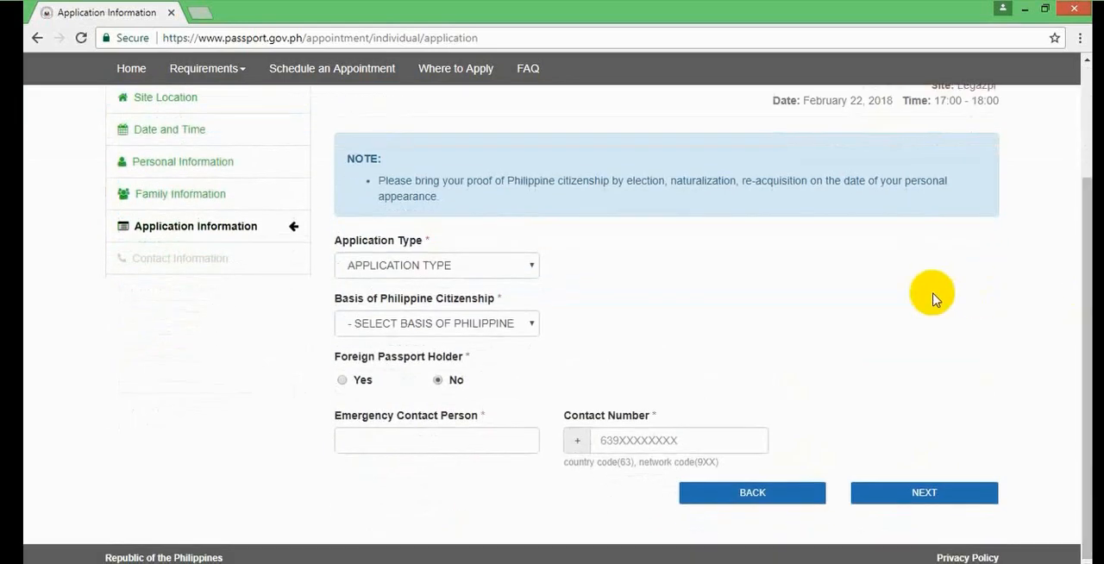
left_click(507, 271)
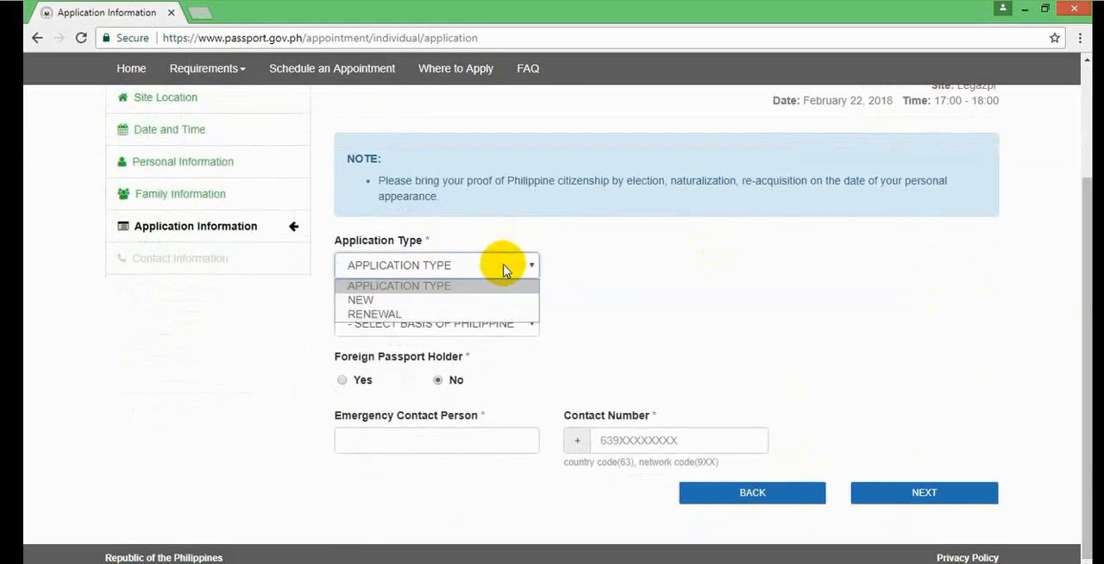
left_click(471, 301)
left_click(468, 326)
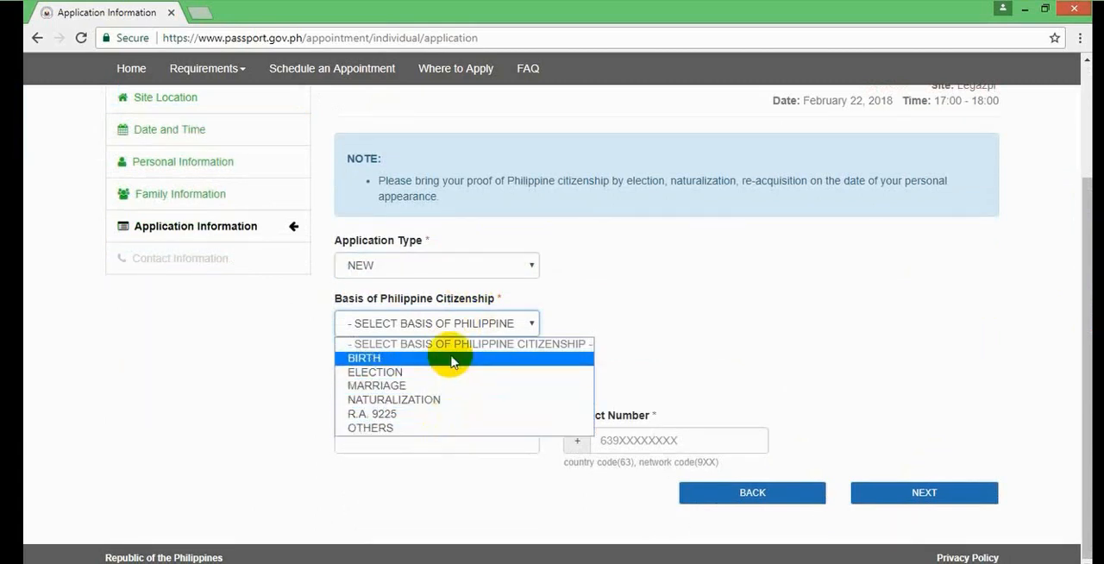
left_click(450, 359)
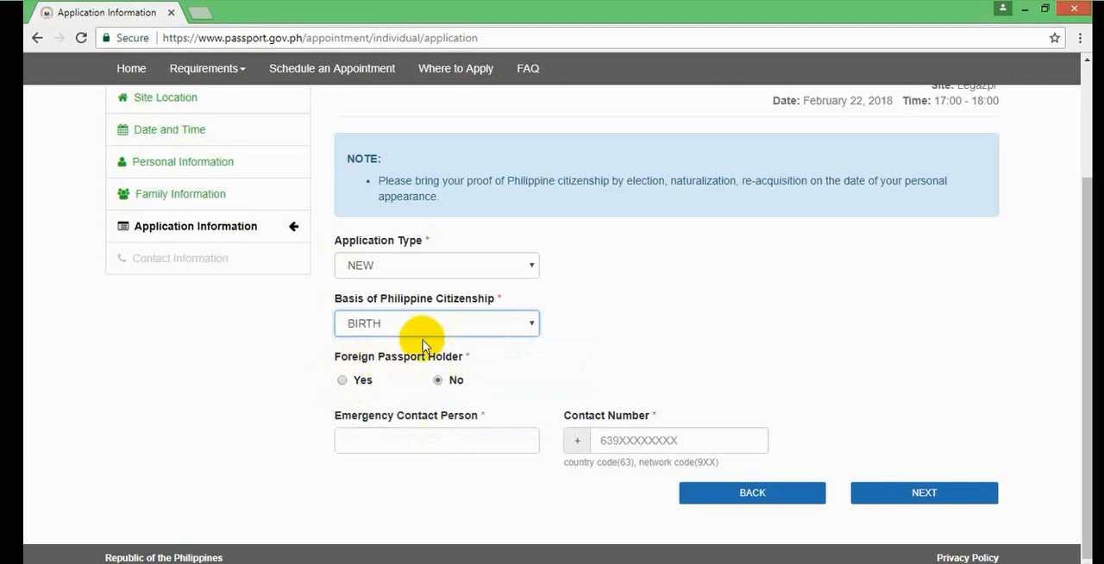
- Enter the full name of the emergency contact person in the application information form
left_click(422, 445)
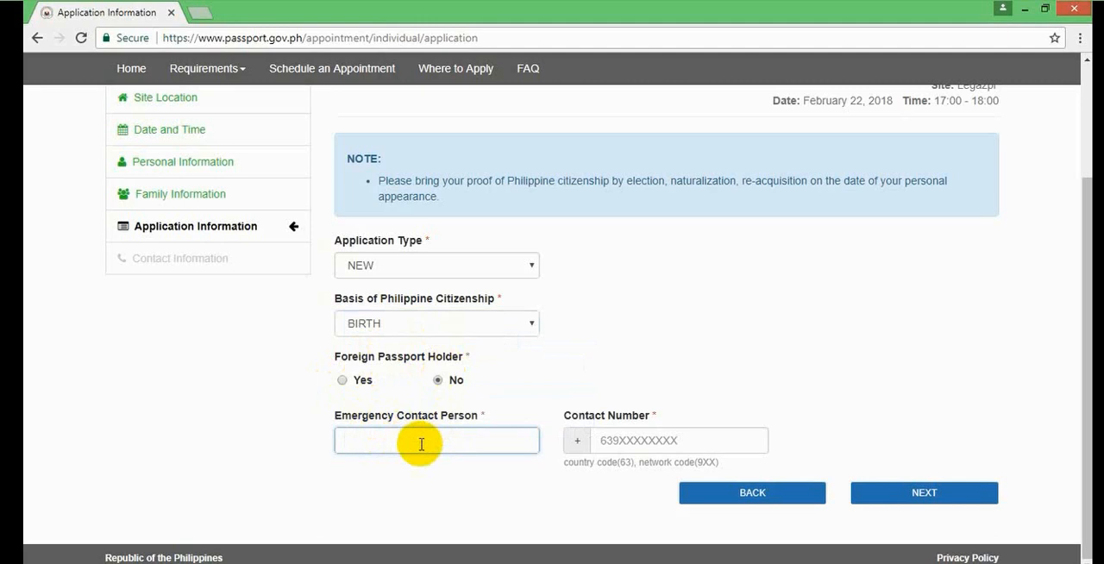
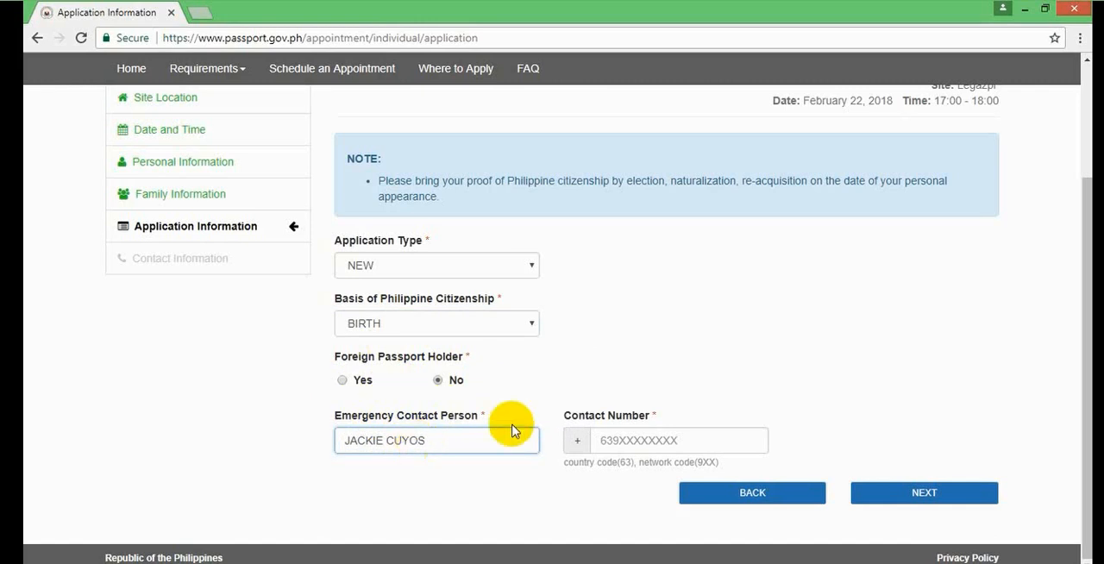
- Fill in the emergency contact person's phone number
left_click(626, 440)
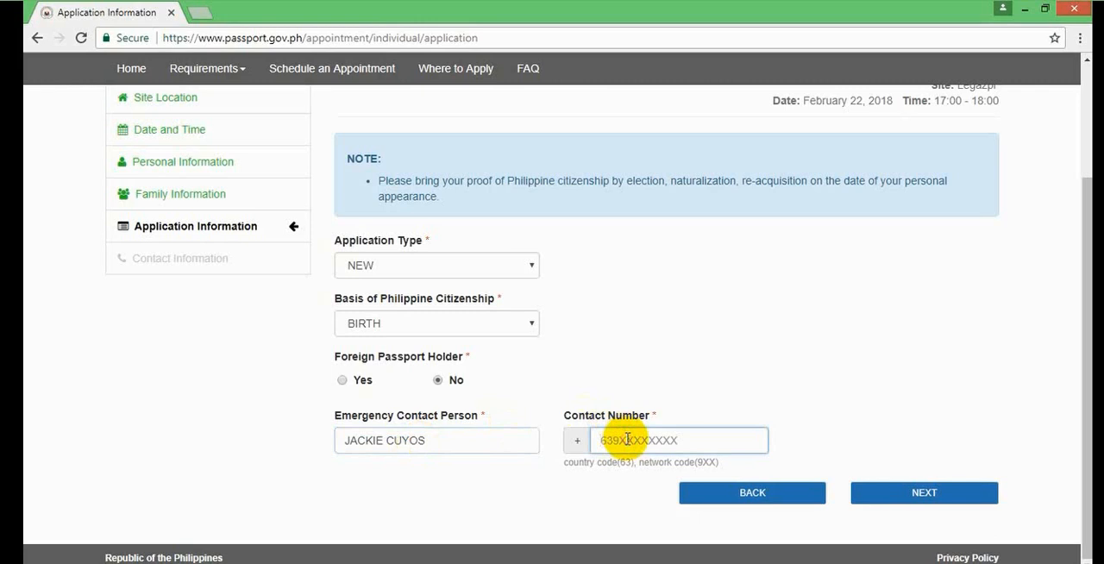
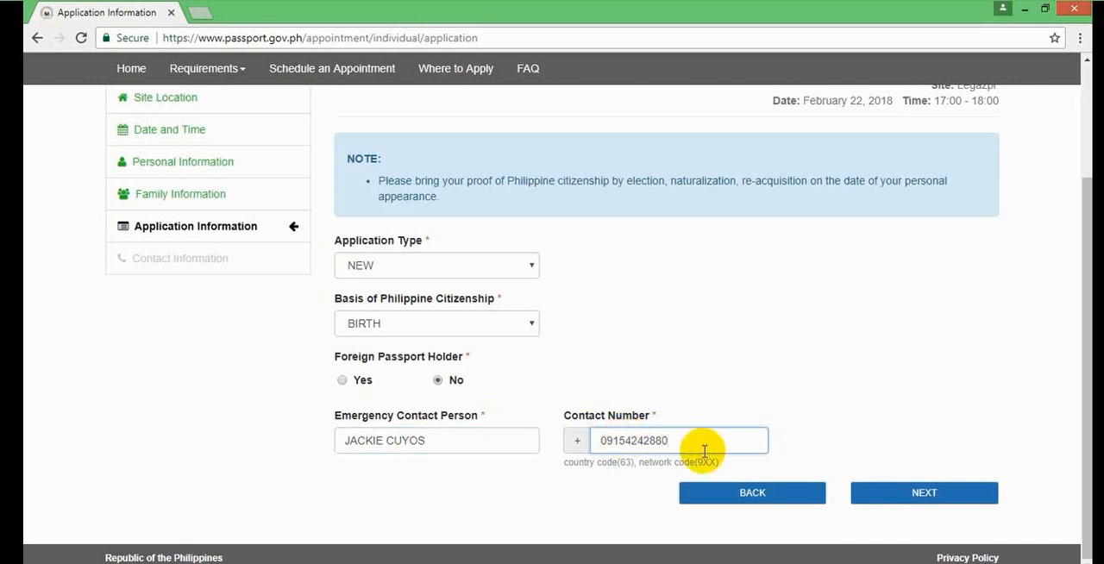
- Proceed from the application information to the contact information form and start entering the complete address
left_click(892, 498)
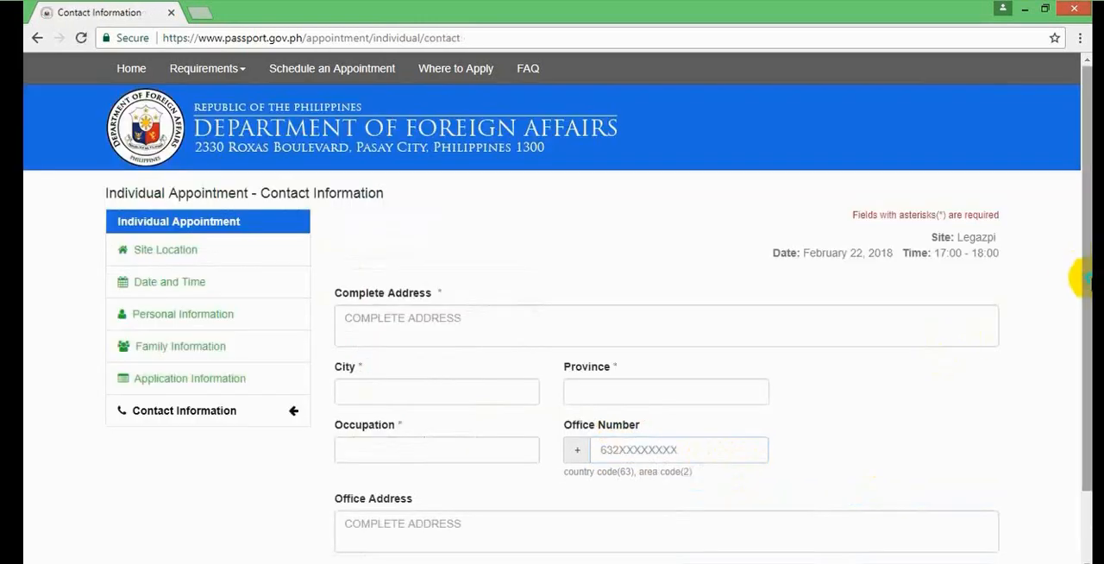
right_click(1079, 369)
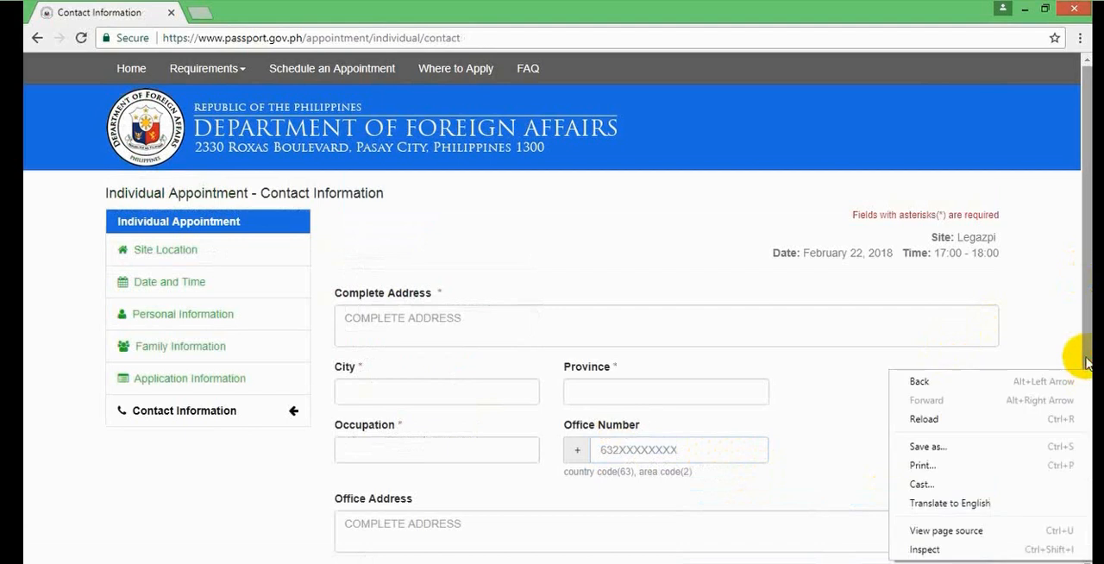
left_click_drag(1085, 322, 1081, 373)
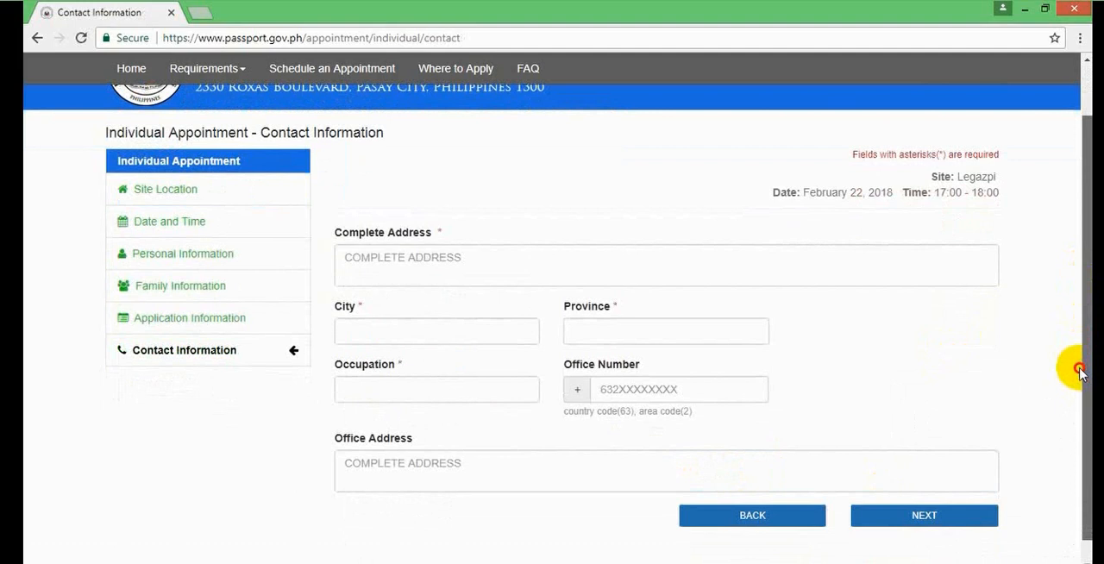
left_click(703, 278)
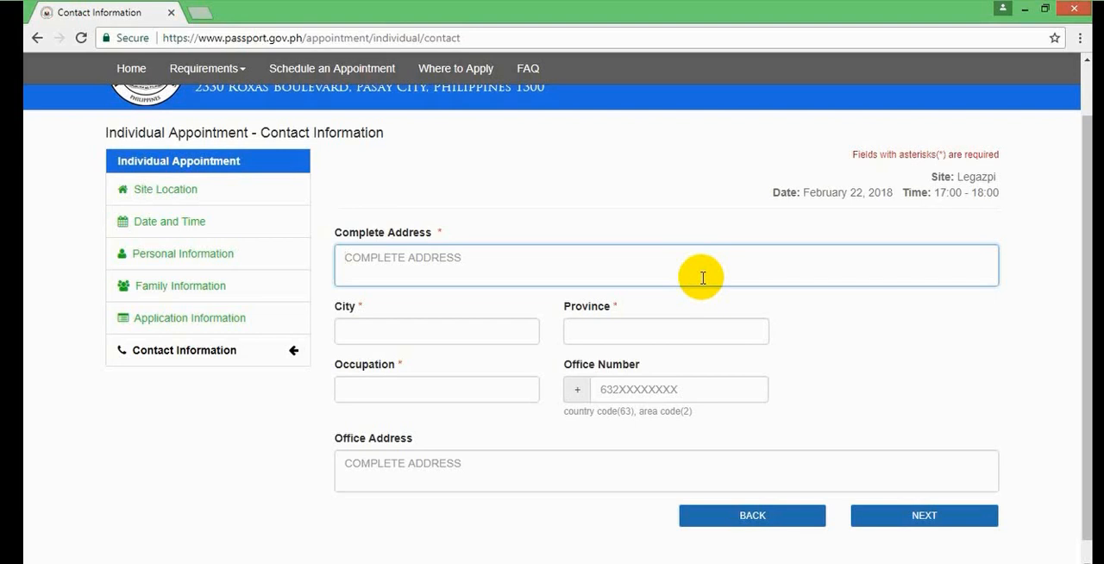
type("AL")
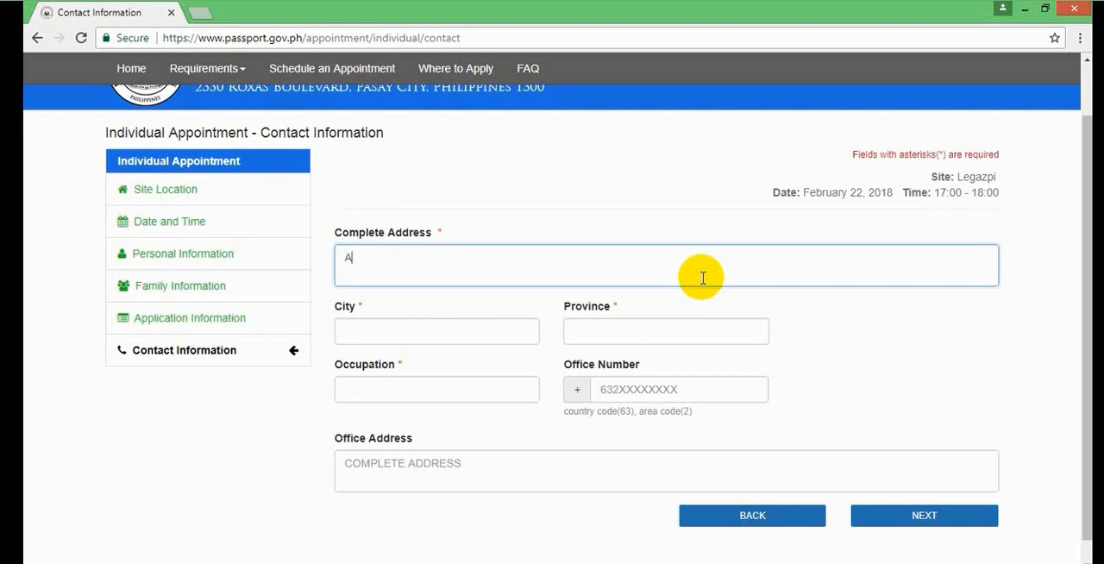
key("BackSpace")
key("BackSpace")
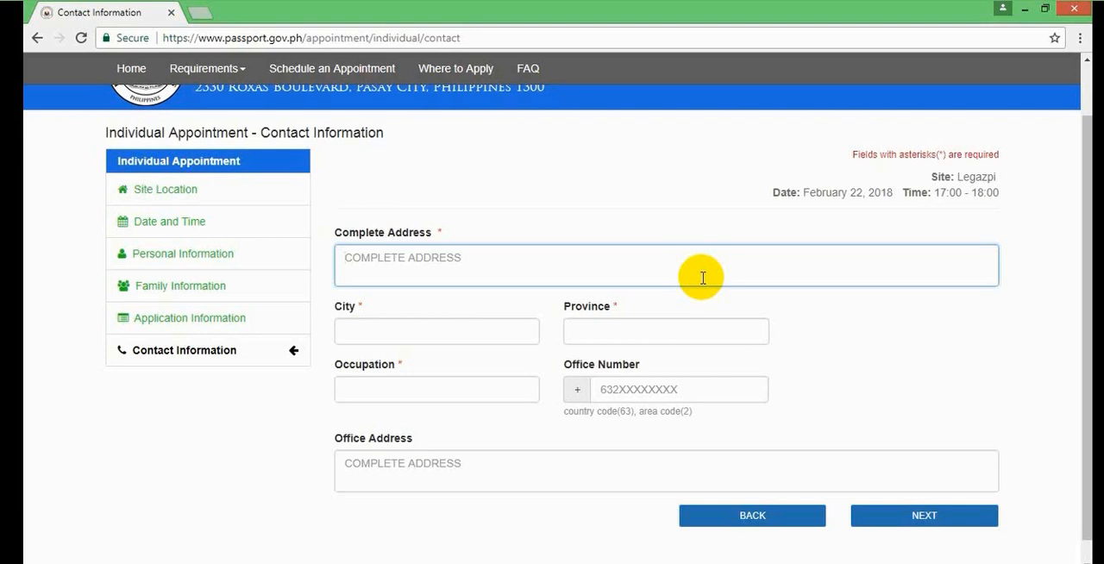
type("A")
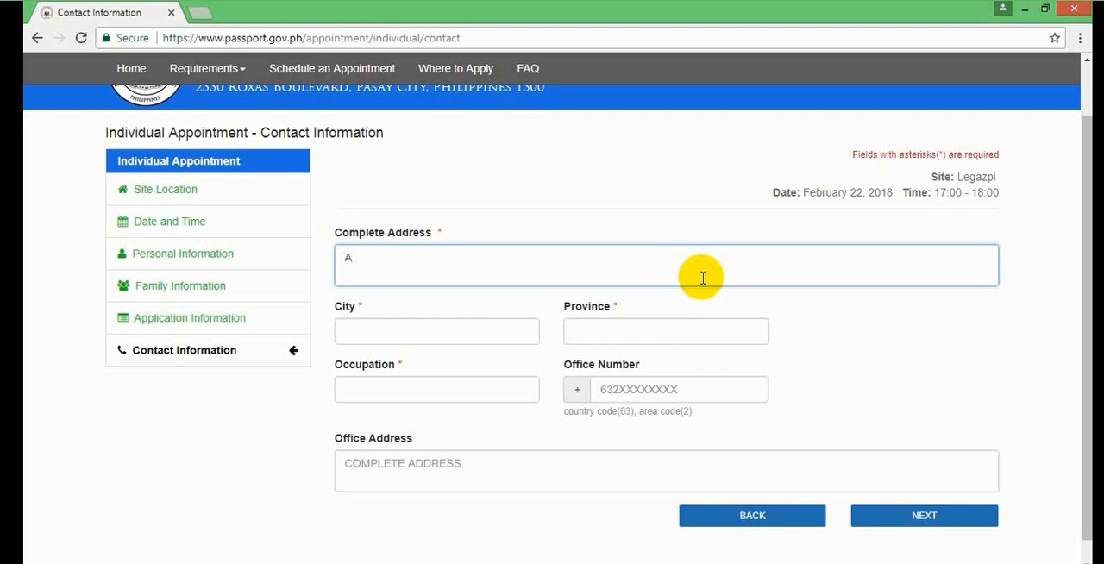
key("BackSpace")
type("AL")
key("BackSpace")
key("BackSpace")
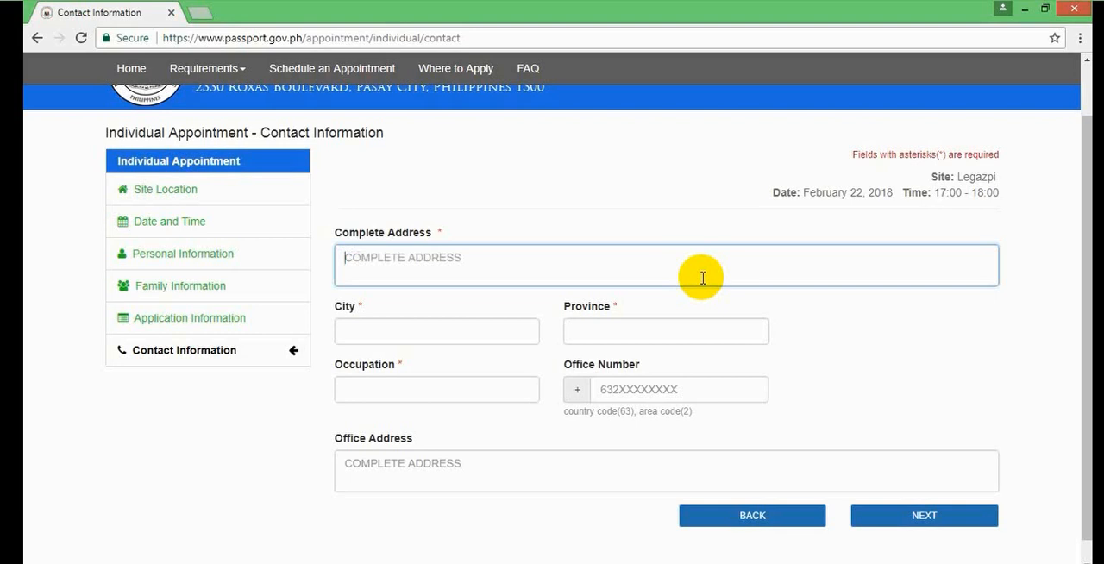
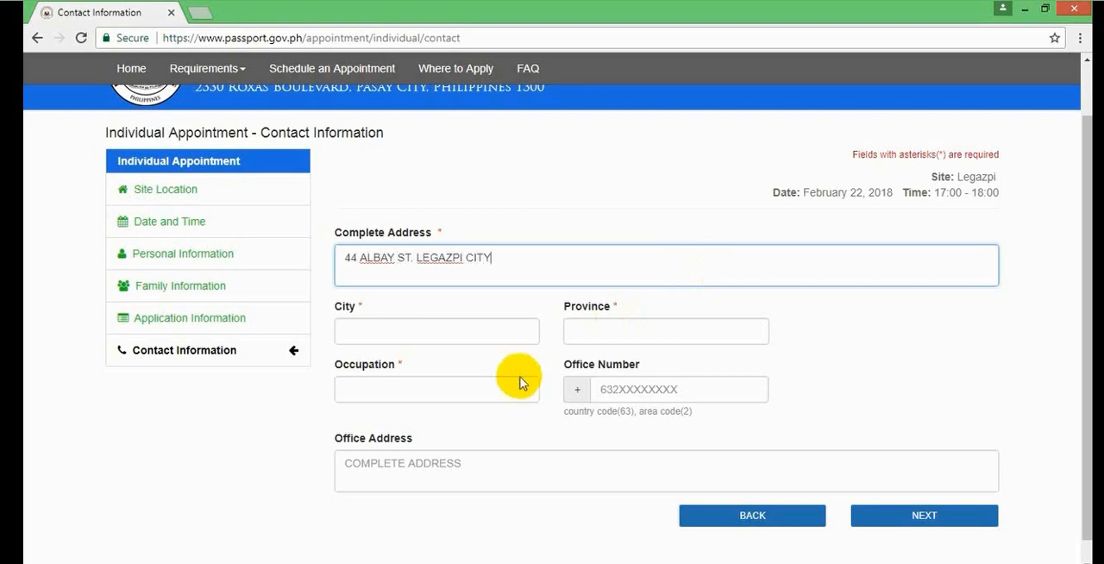
- Fill in the city and province of the applicant's address
left_click(449, 336)
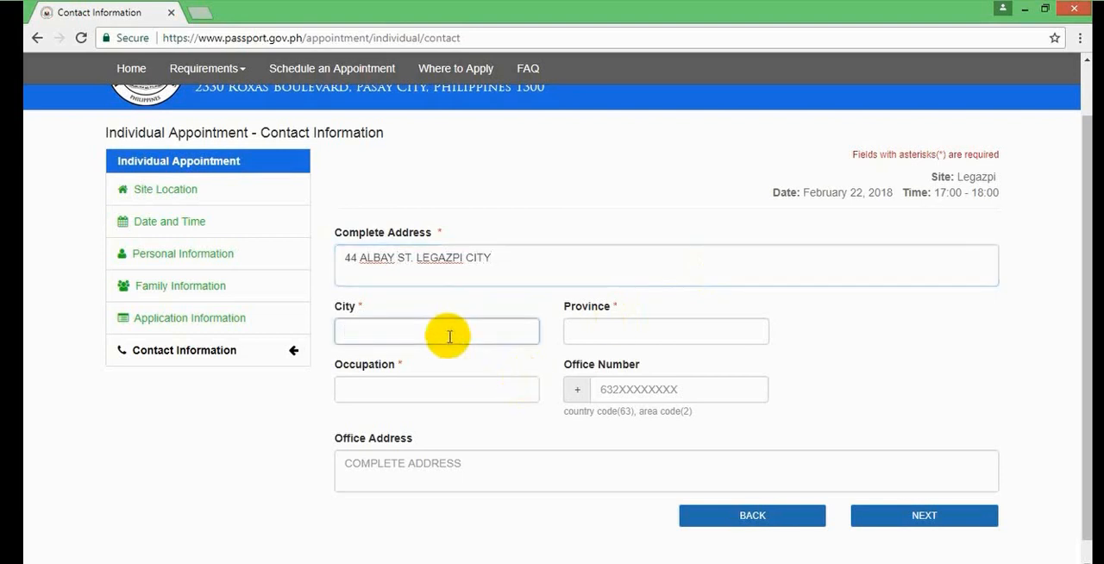
type("LEG")
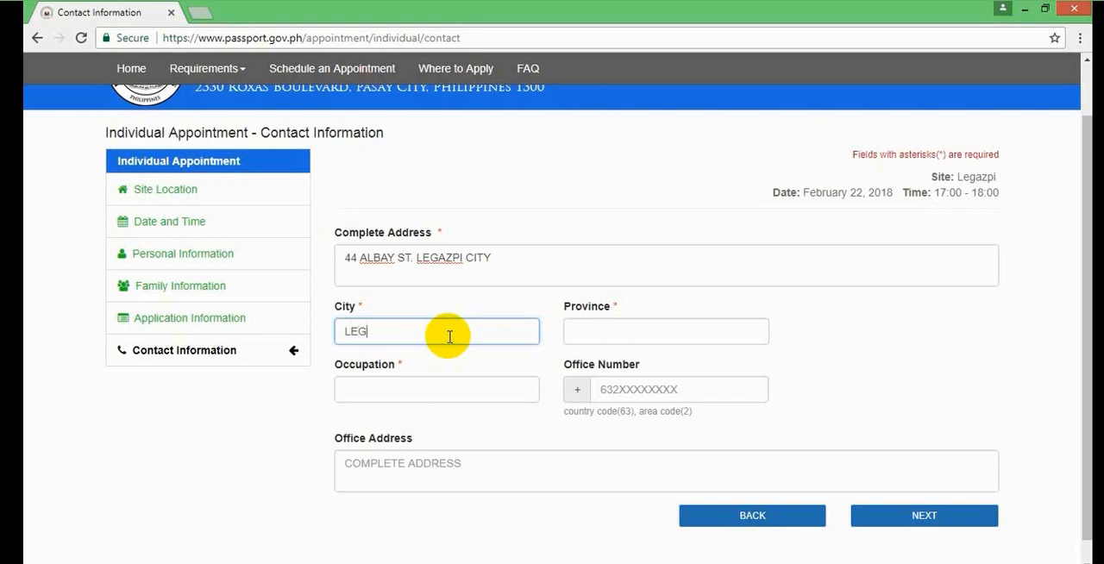
type("AZPI CITY")
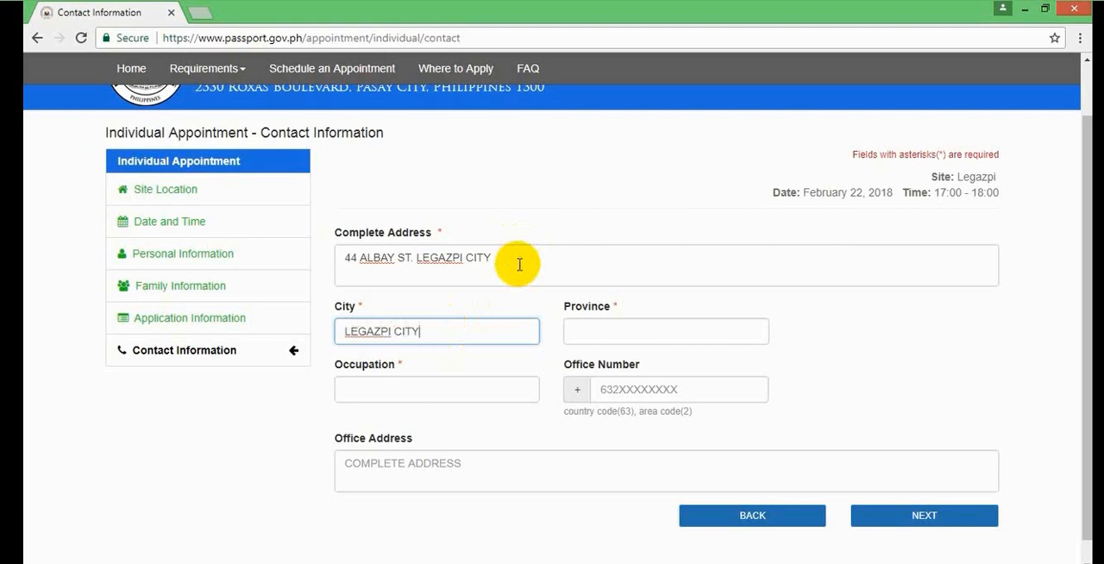
left_click(615, 331)
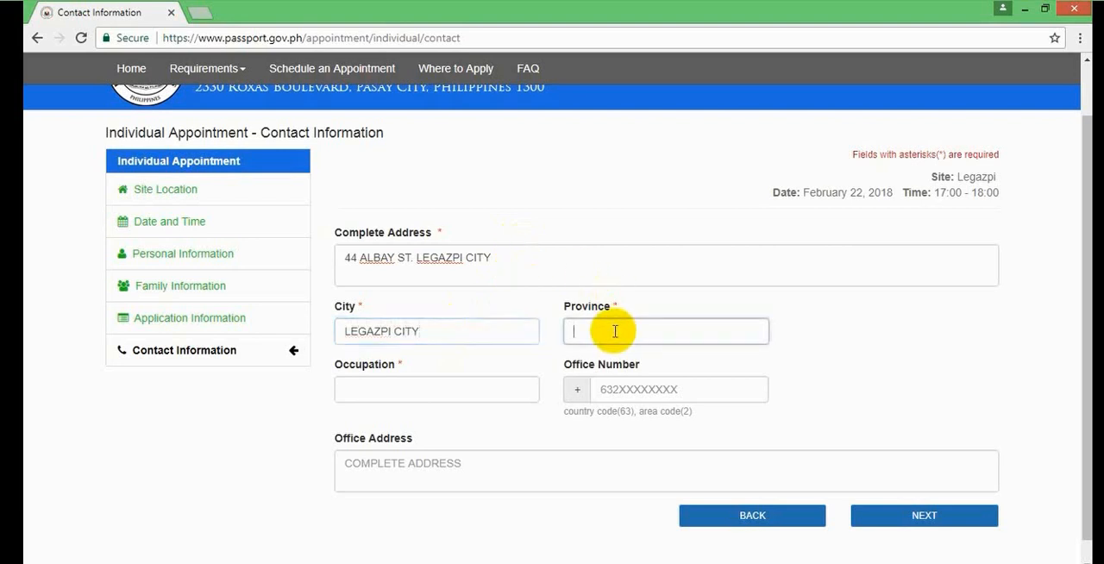
type("ALBAY")
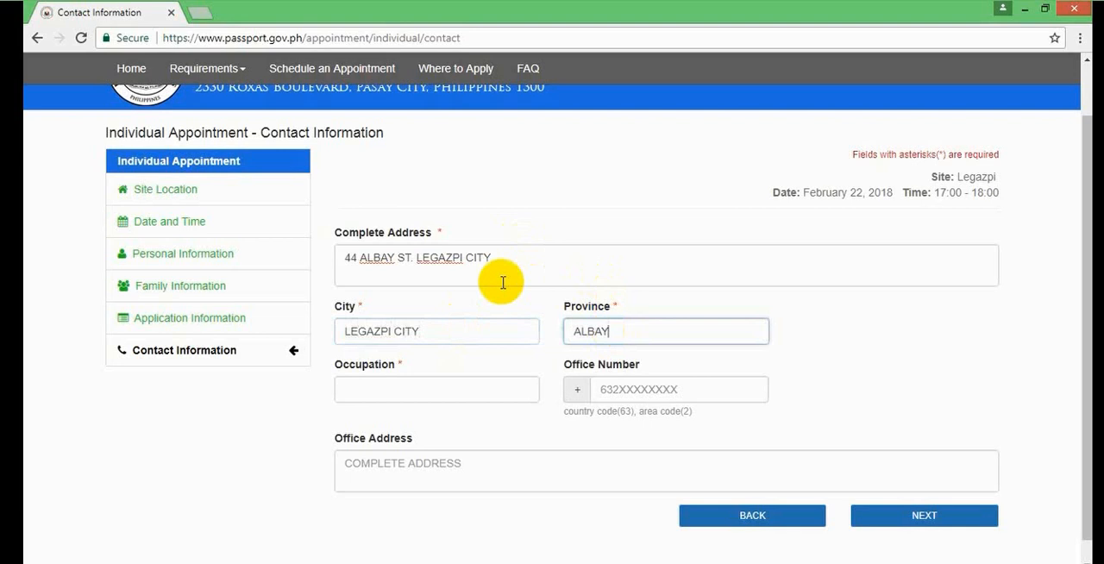
- Set the occupation to SELF EMPLOYED and proceed to the information review
left_click(440, 387)
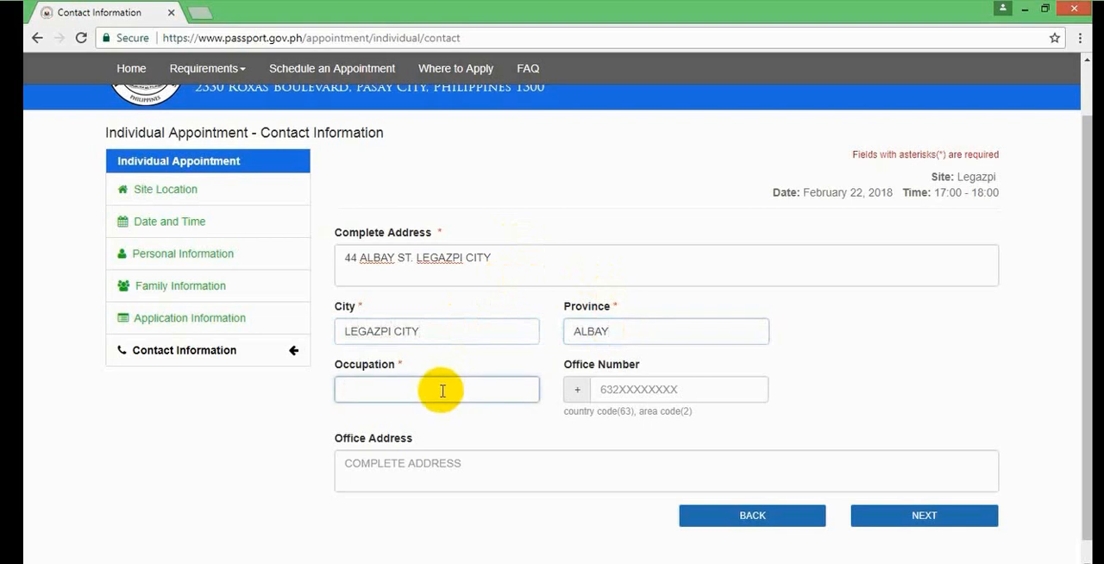
type("SELF EMPLOYED")
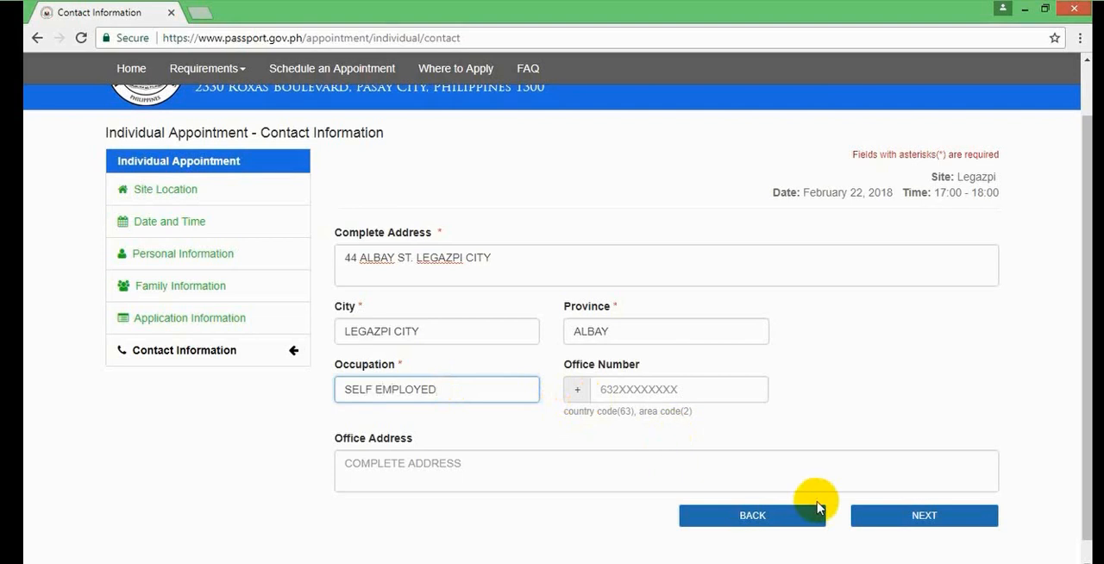
left_click(922, 518)
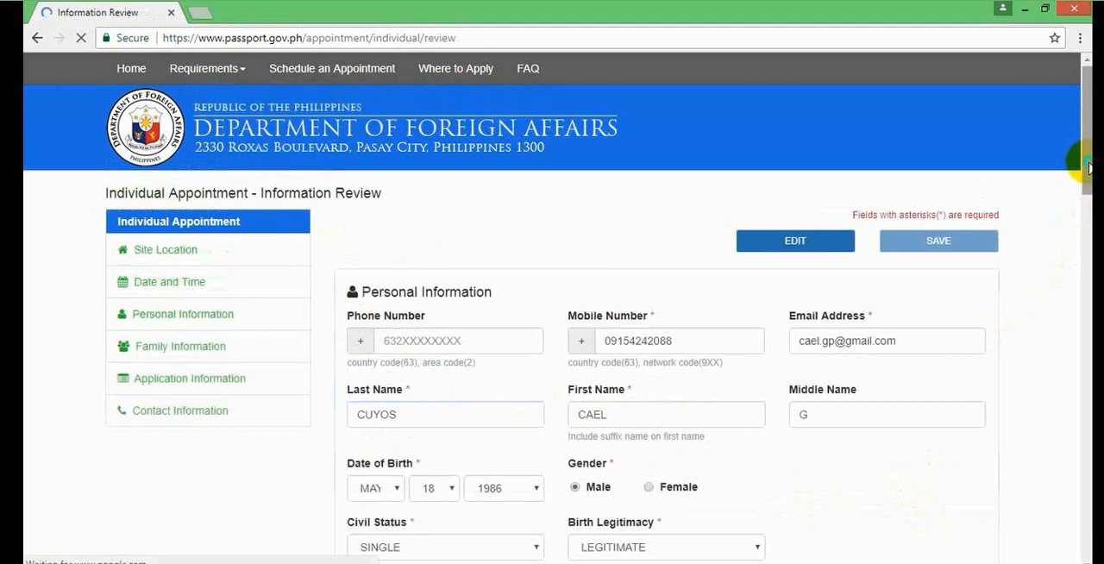
- Complete the reCAPTCHA check, accept the applicant declaration below the appointment schedule, and confirm the appointment
right_click(1088, 225)
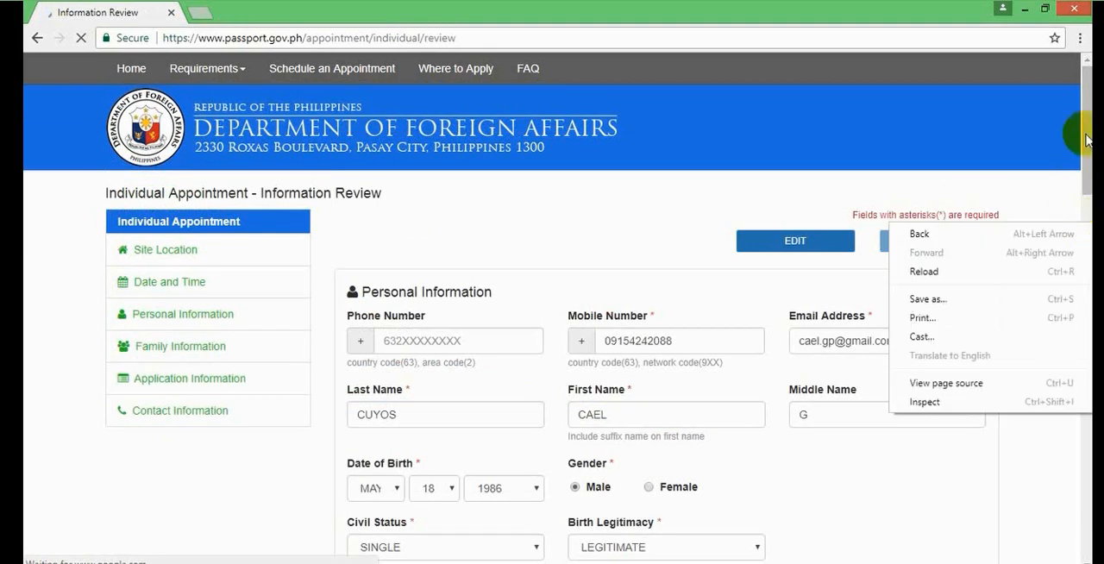
left_click_drag(1080, 116, 1088, 205)
left_click_drag(1089, 188, 1079, 485)
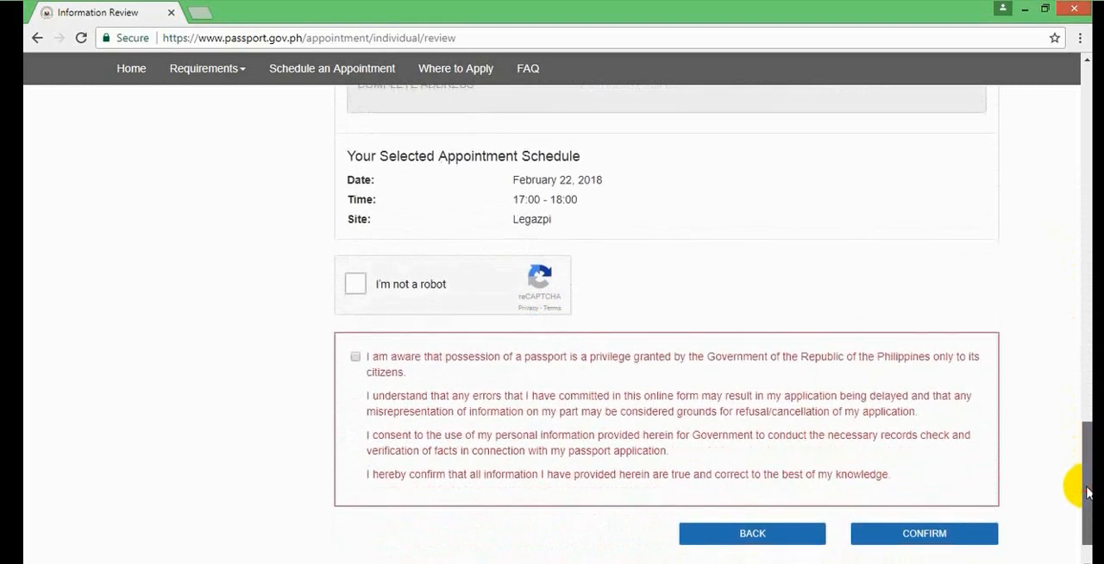
left_click(355, 284)
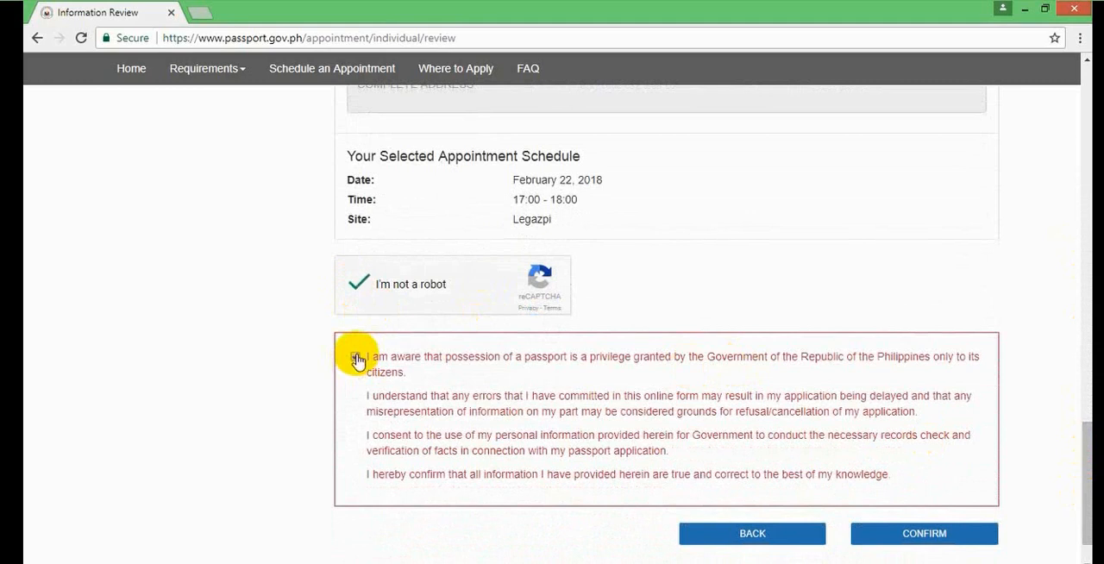
left_click(356, 357)
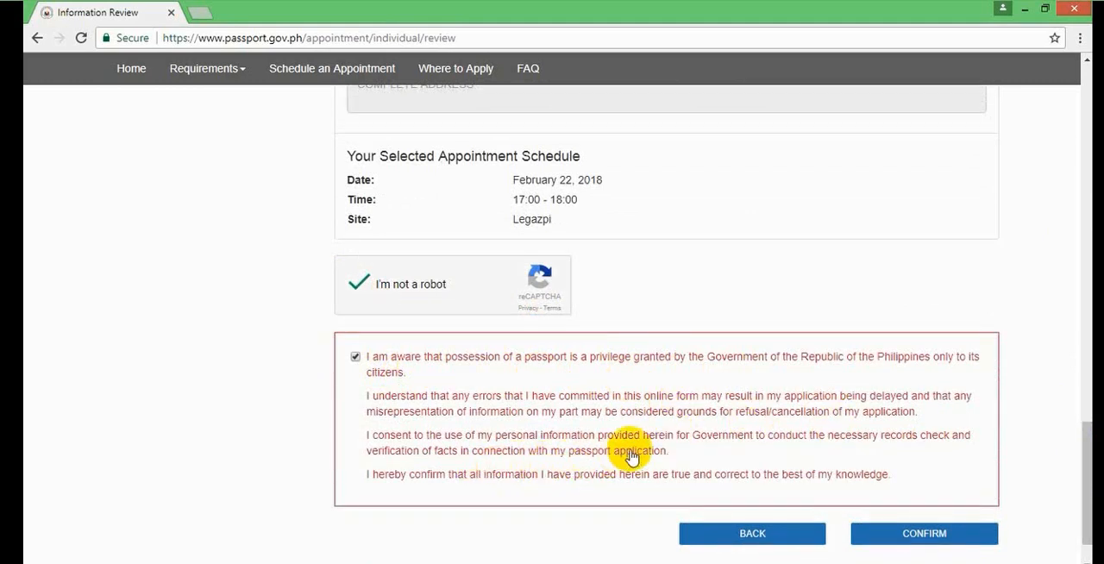
left_click(924, 535)
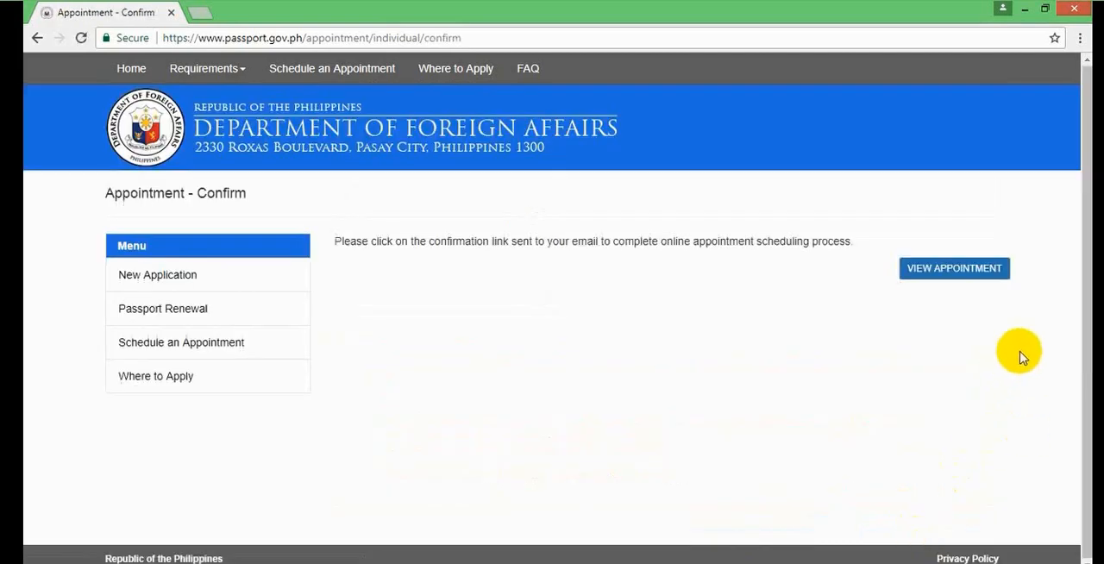
- Go to the View Appointment page, and open the Gmail inbox in a new tab without the welcome message
left_click(998, 272)
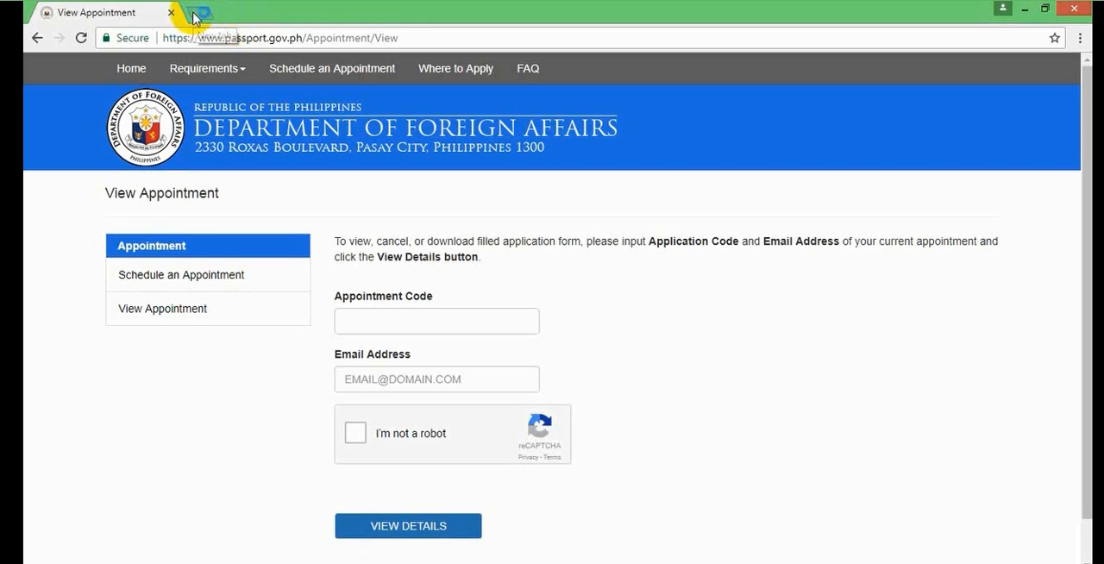
left_click(195, 14)
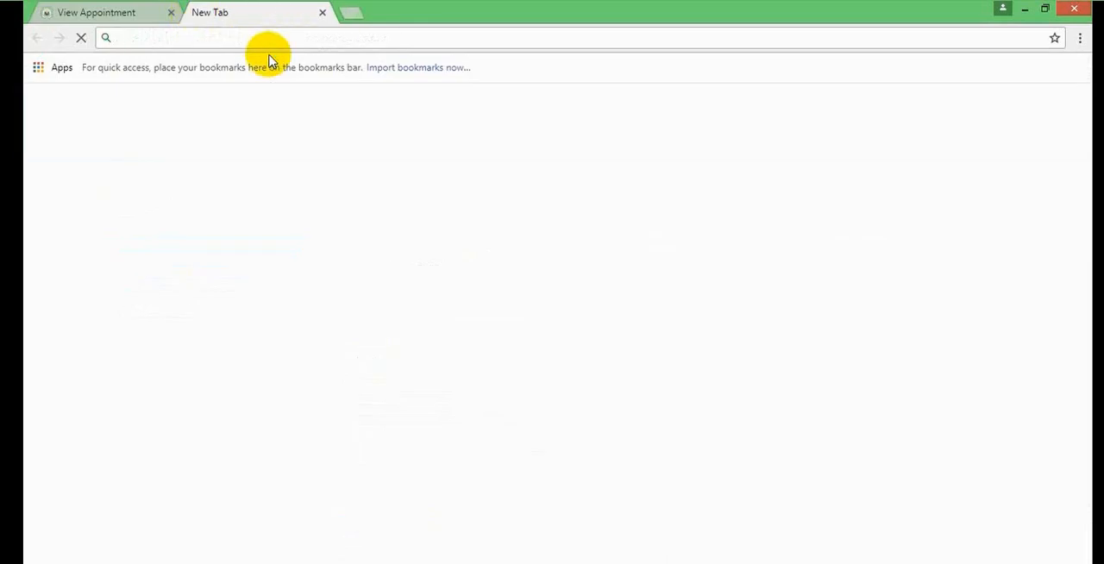
type("goo")
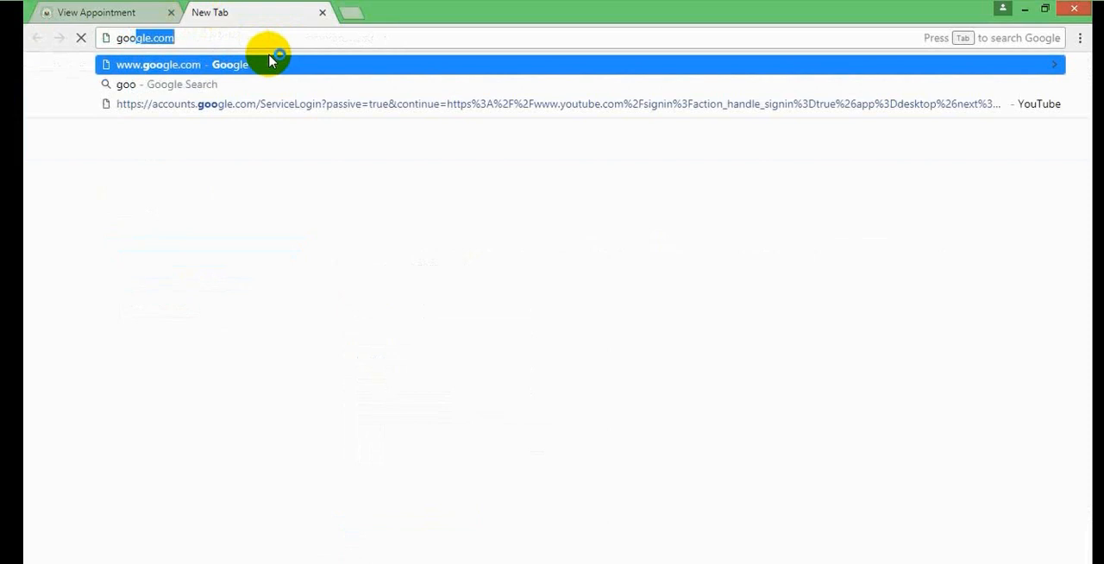
left_click(270, 61)
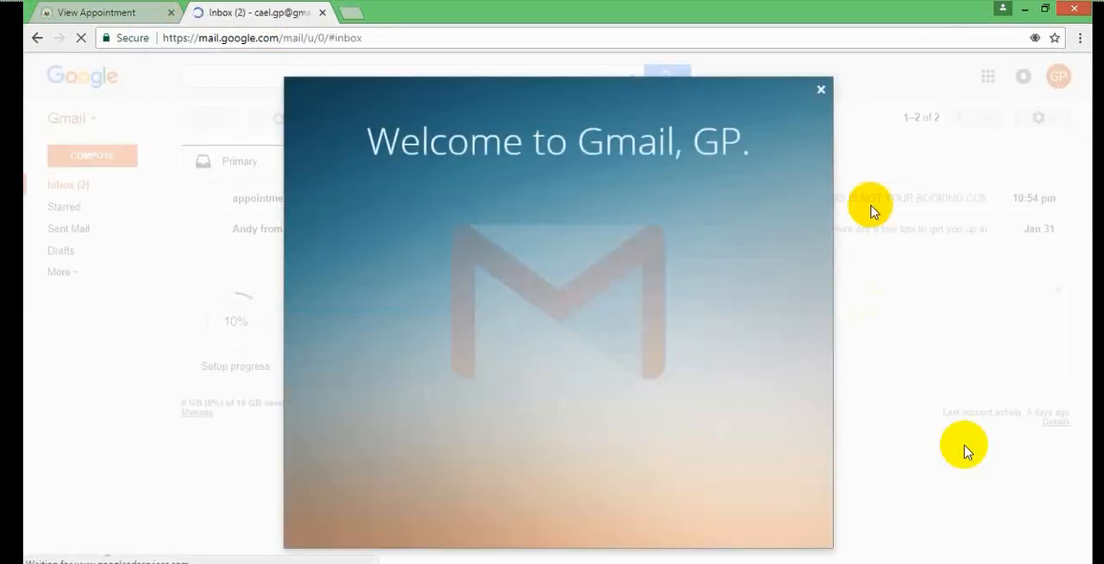
left_click(822, 91)
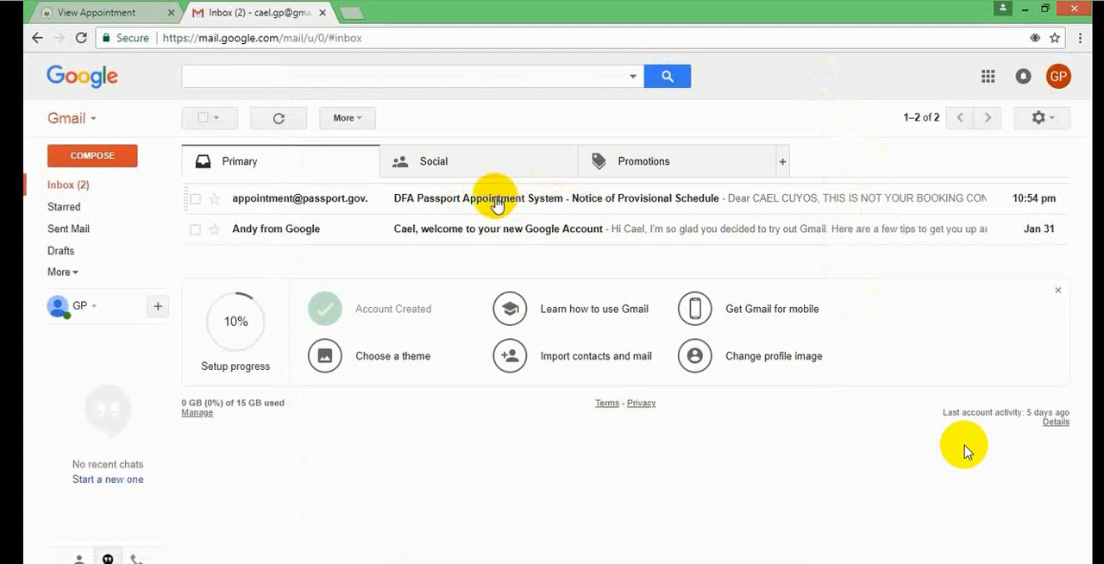
- Open the DFA Notice of Provisional Schedule email and confirm the booking through its confirmation link
left_click(498, 204)
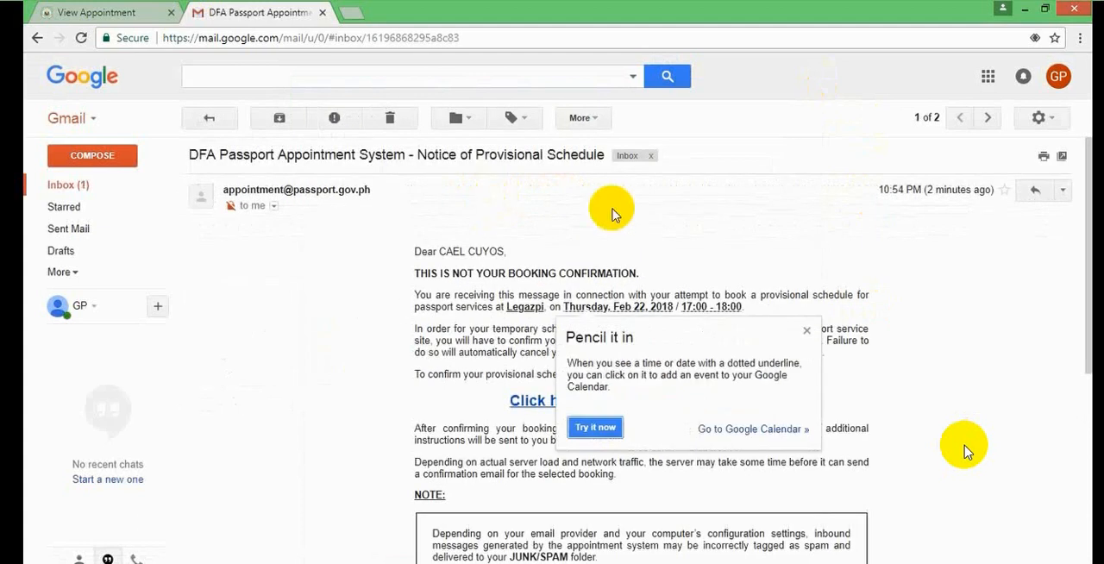
left_click(806, 330)
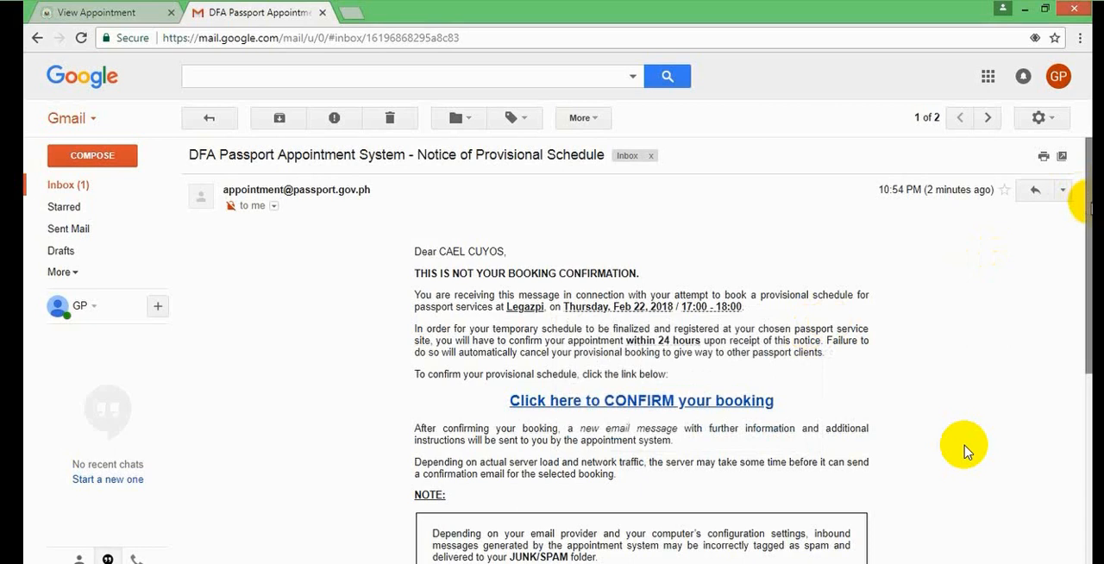
left_click_drag(1079, 193, 1089, 250)
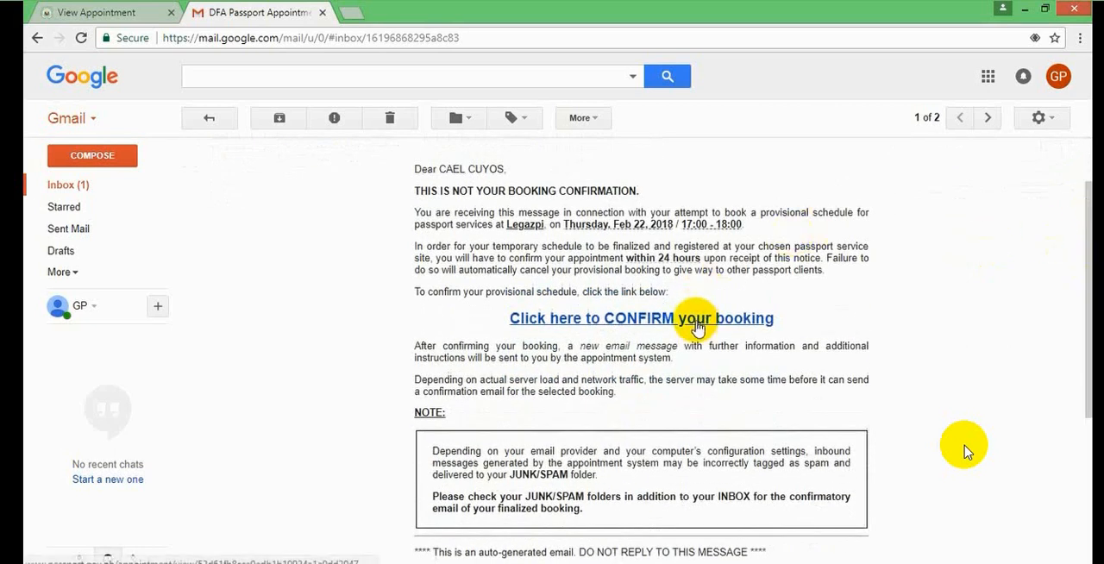
left_click(643, 321)
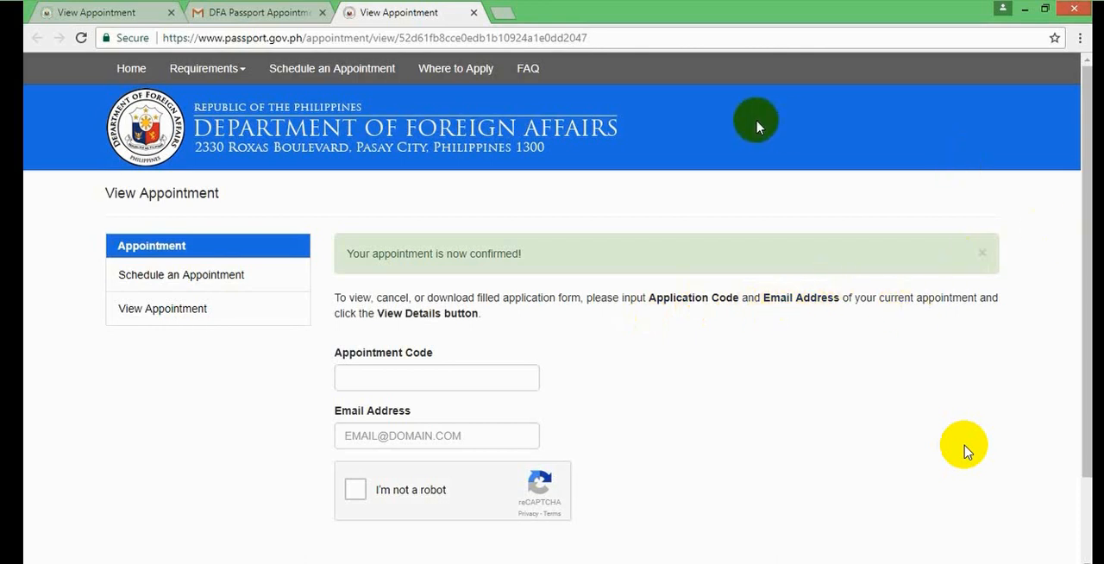
- Switch back to Gmail, open the DFA Confirmation Notification email and go to its Next Steps section
left_click(272, 12)
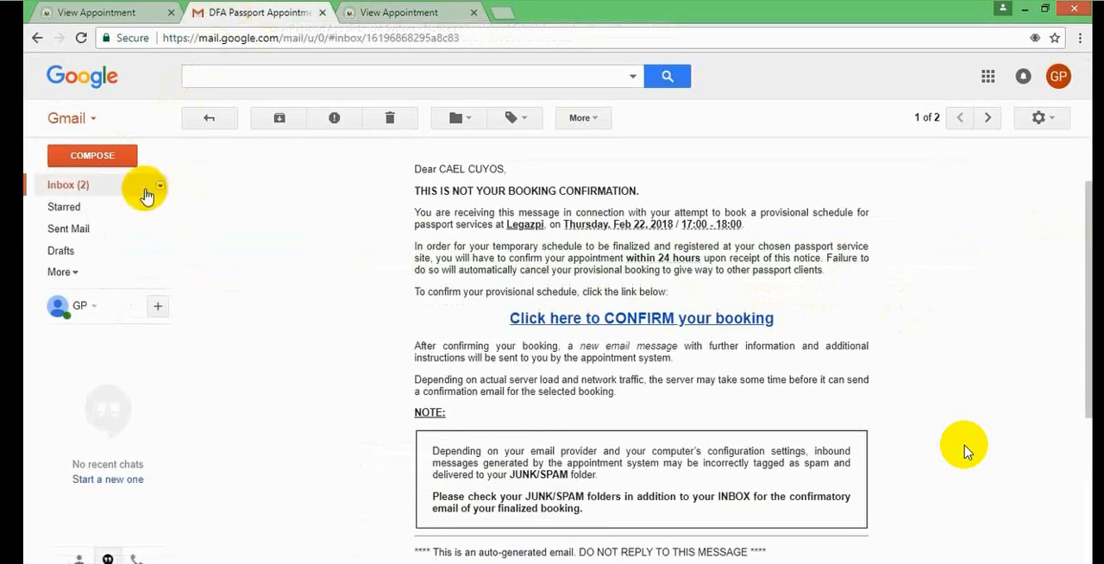
left_click(102, 184)
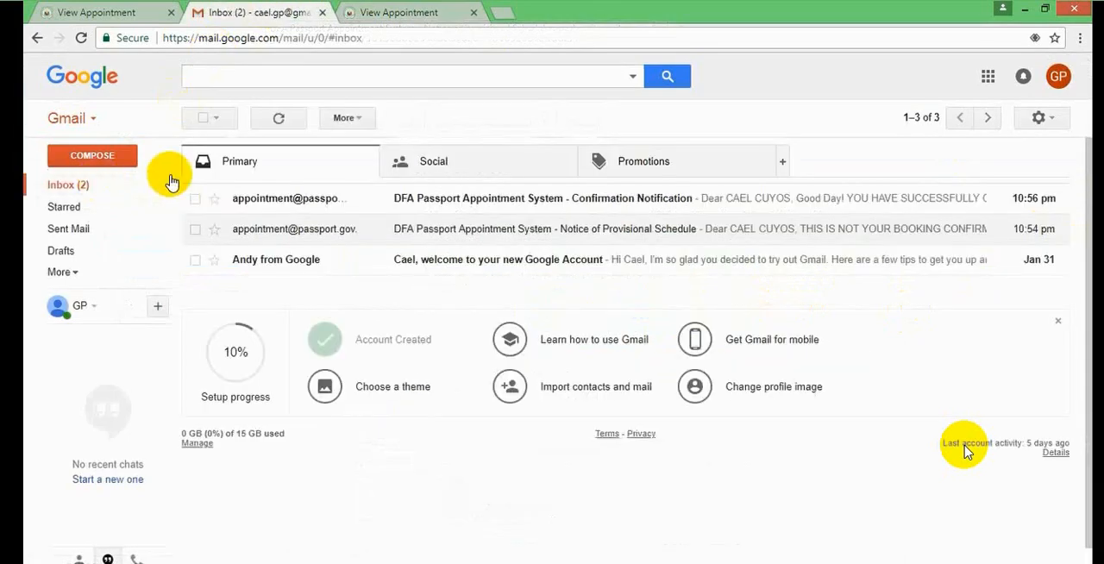
left_click(313, 202)
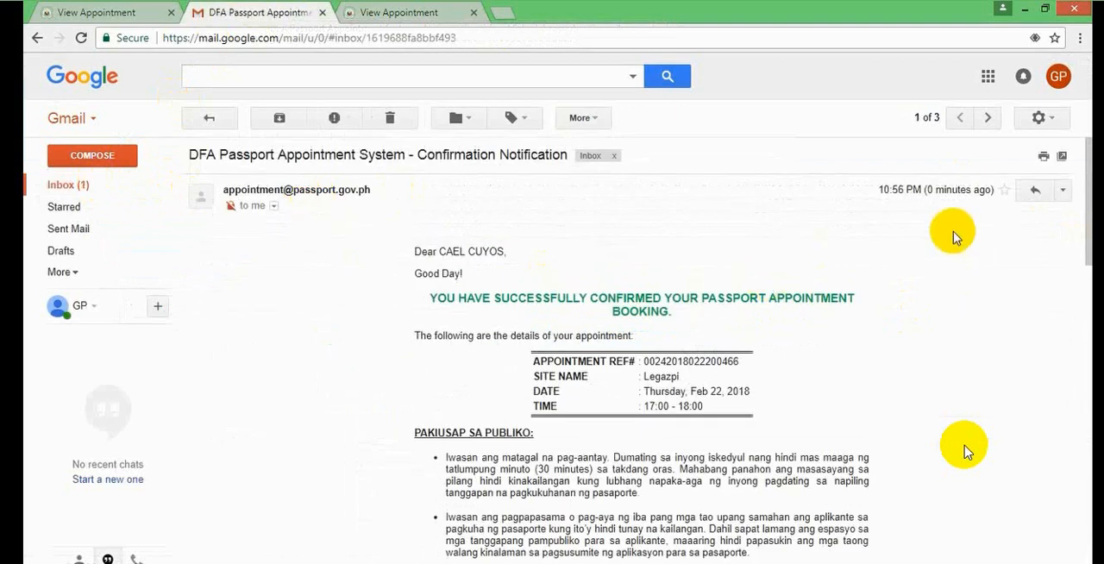
right_click(1089, 191)
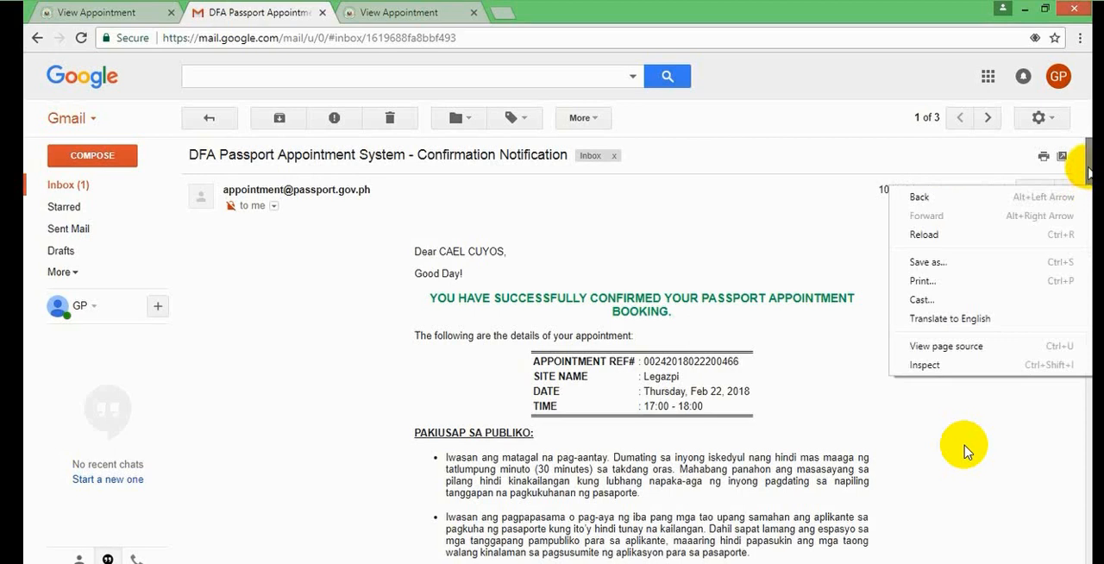
left_click(1089, 172)
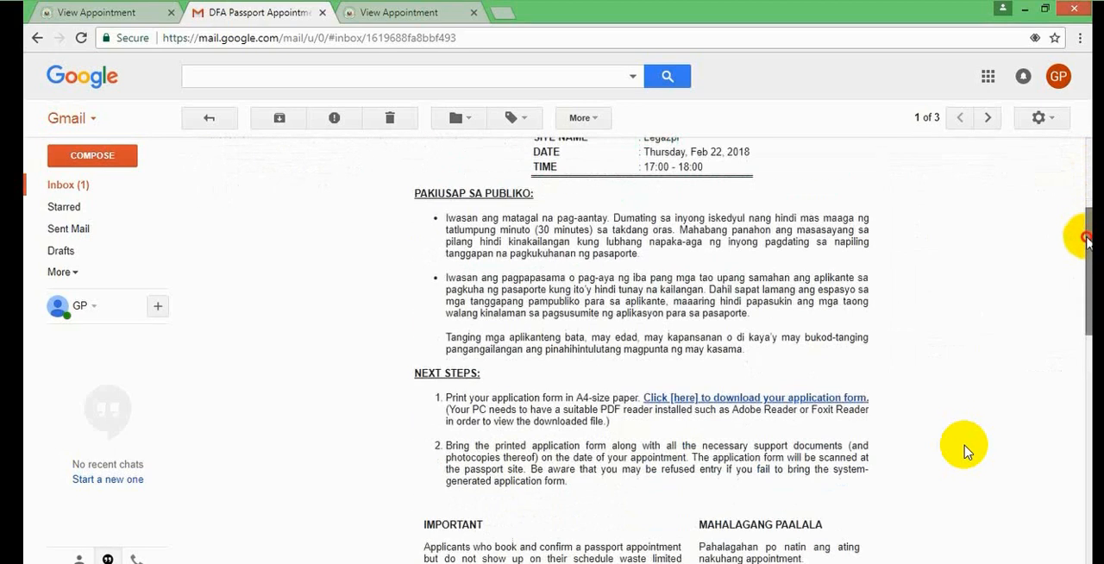